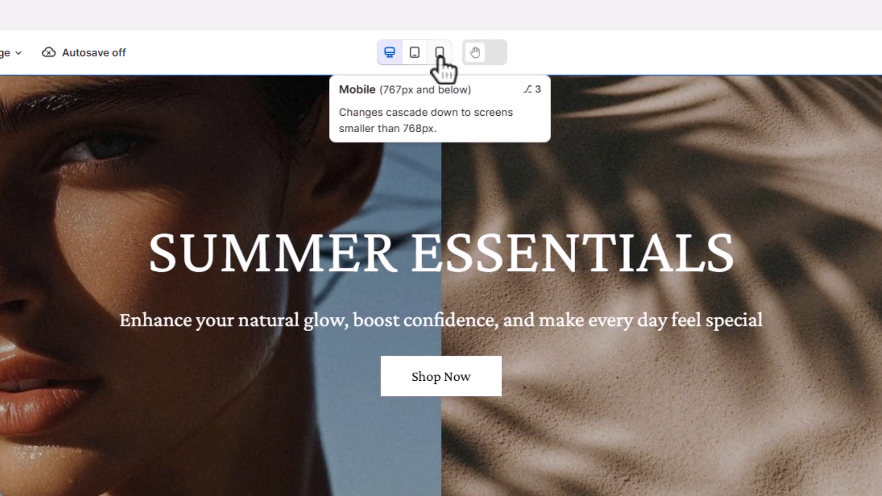
Switch the landing page to the mobile layout and review its hero, product list and dark banner sections
{"action": "left_click", "coordinate": [439, 56]}
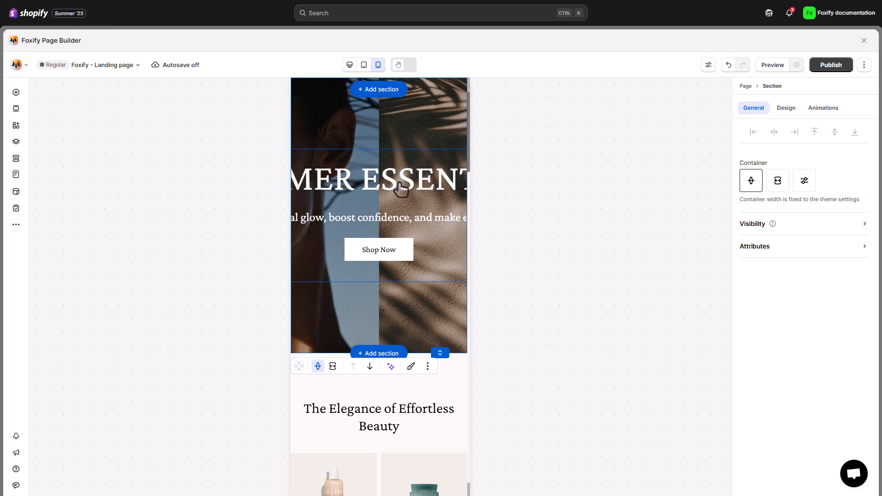
{"action": "scroll", "coordinate": [401, 189], "scroll_direction": "down", "scroll_amount": 10}
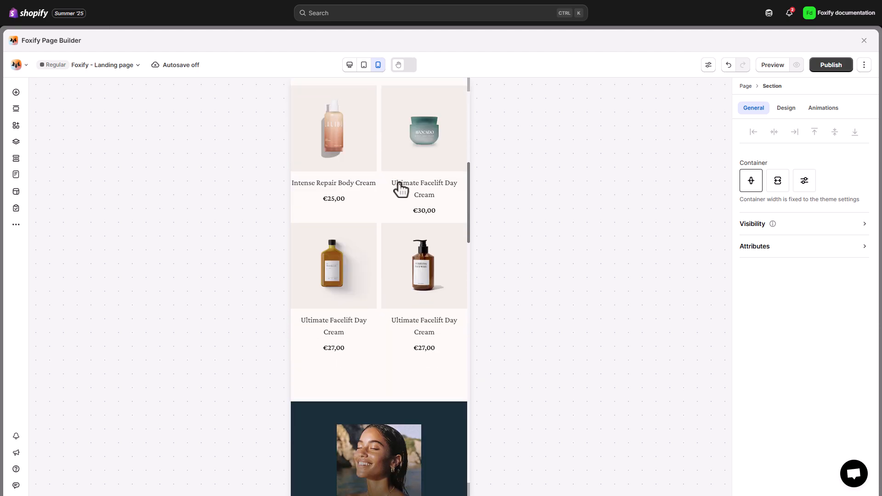
{"action": "scroll", "coordinate": [401, 189], "scroll_direction": "down", "scroll_amount": 2}
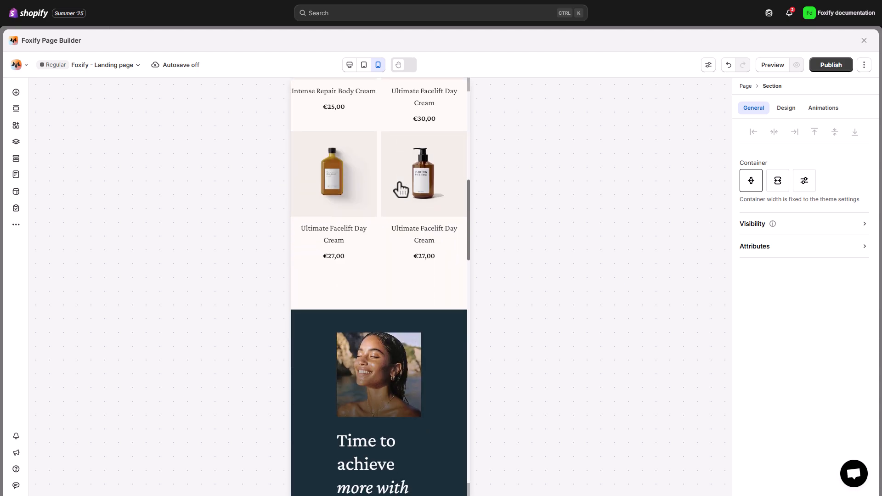
{"action": "scroll", "coordinate": [400, 188], "scroll_direction": "up", "scroll_amount": 10}
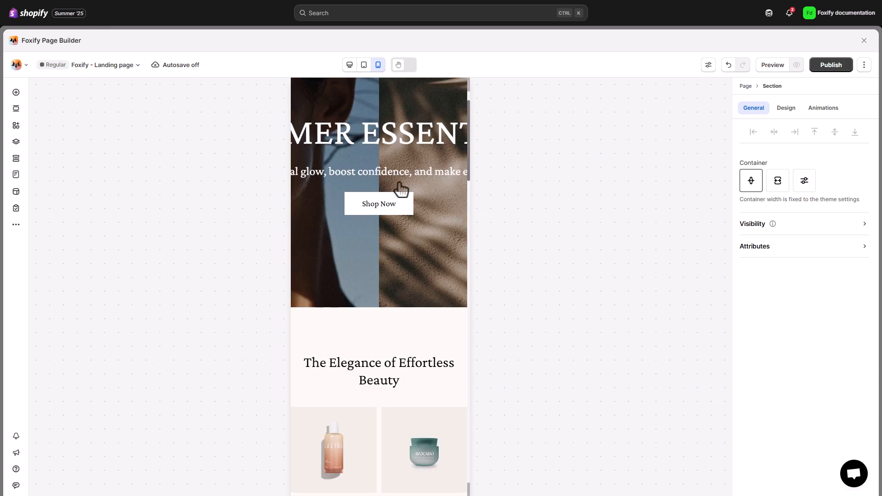
{"action": "scroll", "coordinate": [400, 188], "scroll_direction": "up", "scroll_amount": 1}
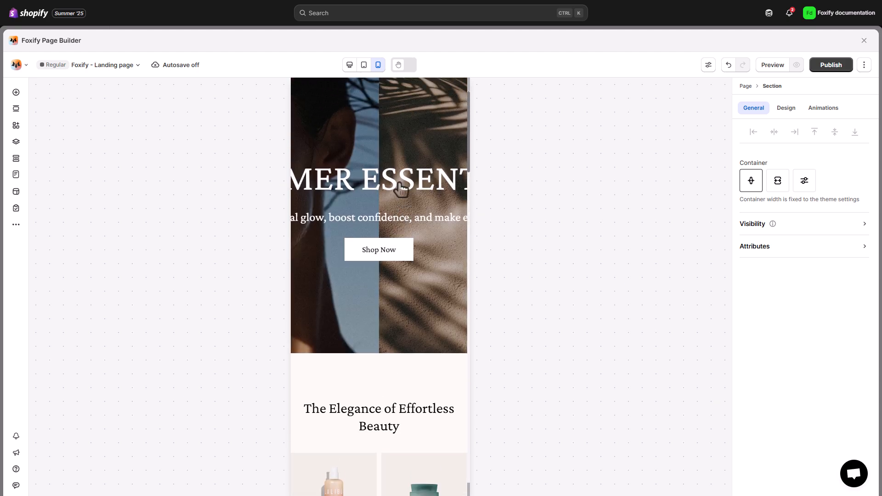
Set the hero stack's mobile width to 100% and fit the SUMMER ESSENTIALS heading to the stack's width
{"action": "left_click", "coordinate": [373, 193]}
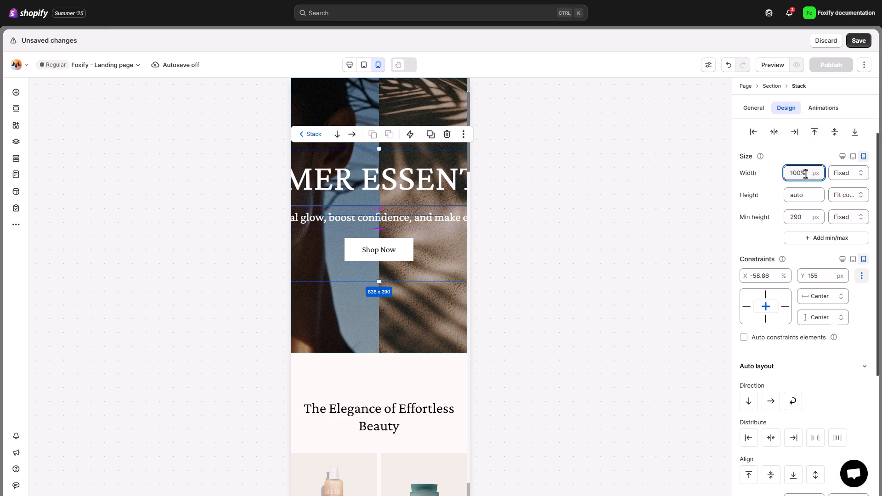
{"action": "key", "text": "Return"}
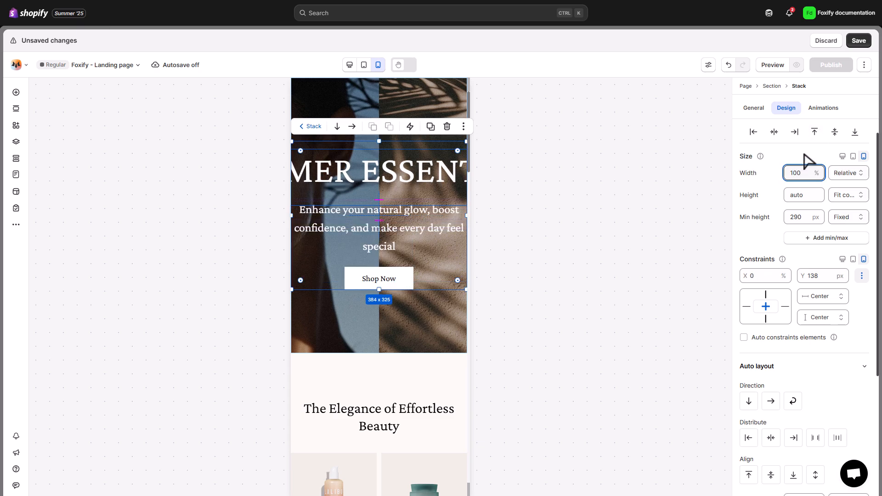
{"action": "left_click", "coordinate": [392, 173]}
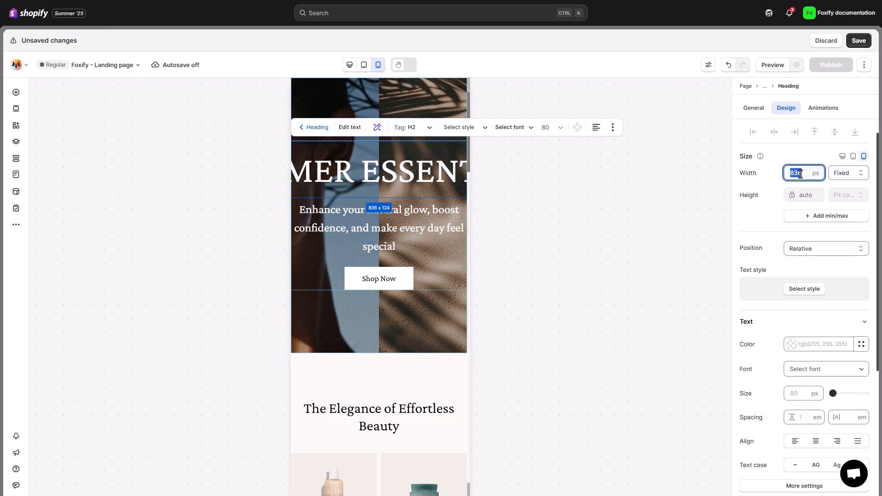
{"action": "key", "text": "Return"}
Set the SUMMER ESSENTIALS heading's mobile font size to 40 px
{"action": "scroll", "coordinate": [804, 188], "scroll_direction": "down", "scroll_amount": 3}
{"action": "left_click", "coordinate": [803, 255]}
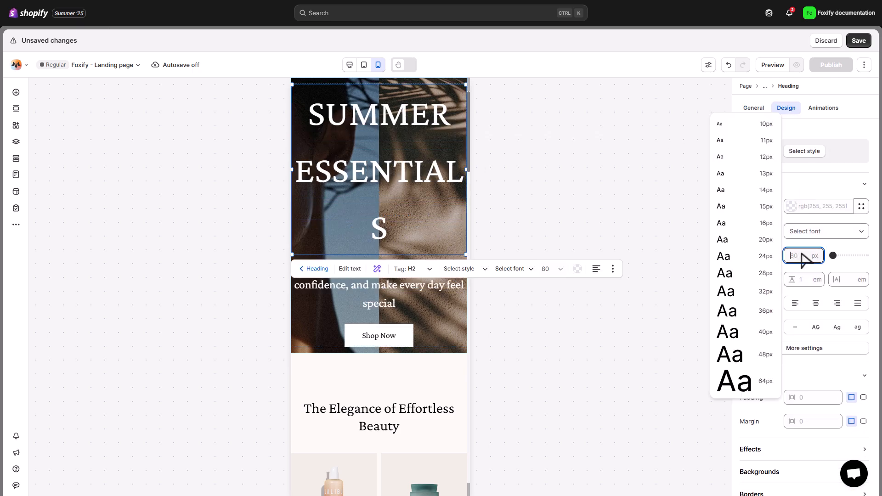
{"action": "type", "text": "50"}
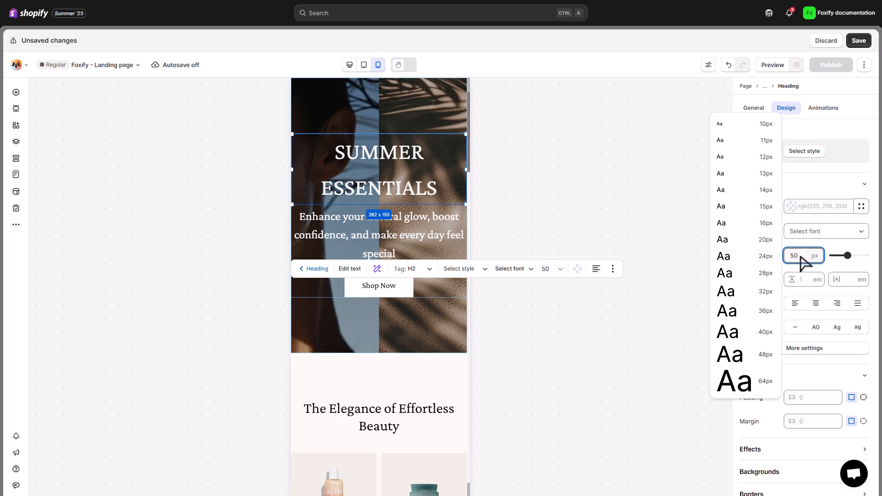
{"action": "left_click", "coordinate": [752, 330]}
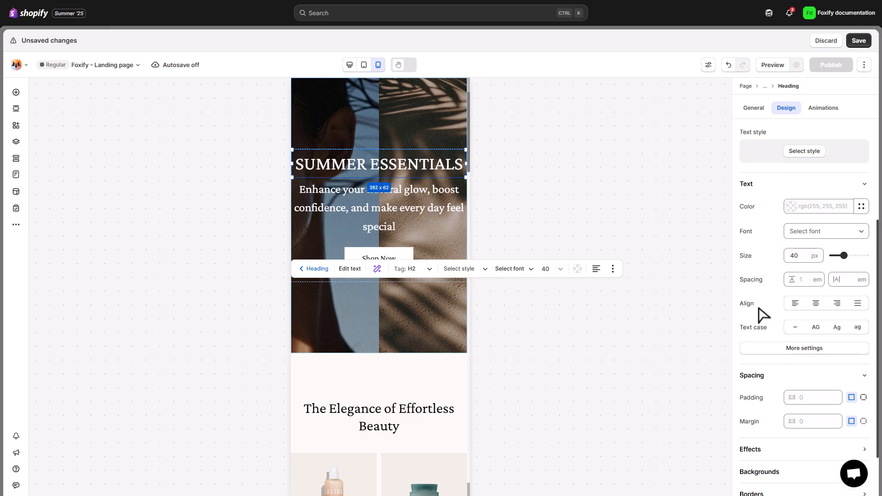
Set the font size of the hero subheading "Enhance your natural glow" to 20 px
{"action": "left_click", "coordinate": [397, 209]}
{"action": "left_click", "coordinate": [797, 256]}
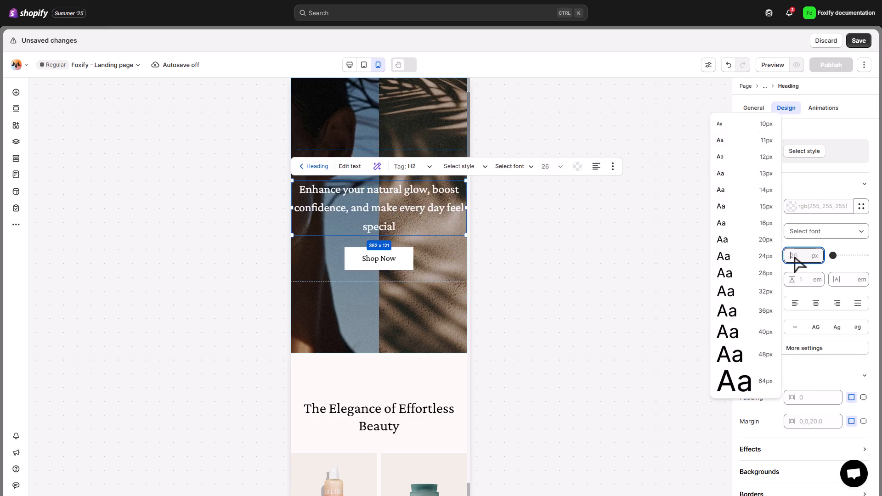
{"action": "type", "text": "20"}
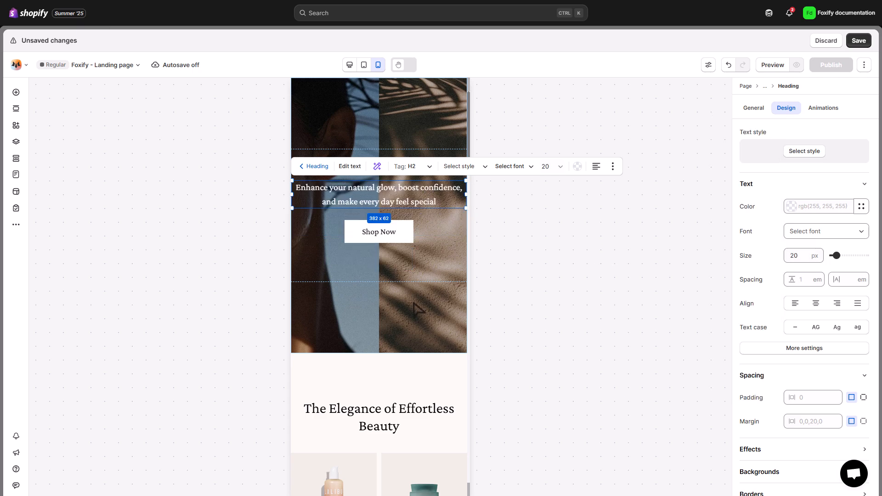
Give the hero stack 15 px of padding on its right and left sides
{"action": "left_click", "coordinate": [423, 238]}
{"action": "left_click", "coordinate": [863, 364]}
{"action": "left_click", "coordinate": [833, 386]}
{"action": "type", "text": "15"}
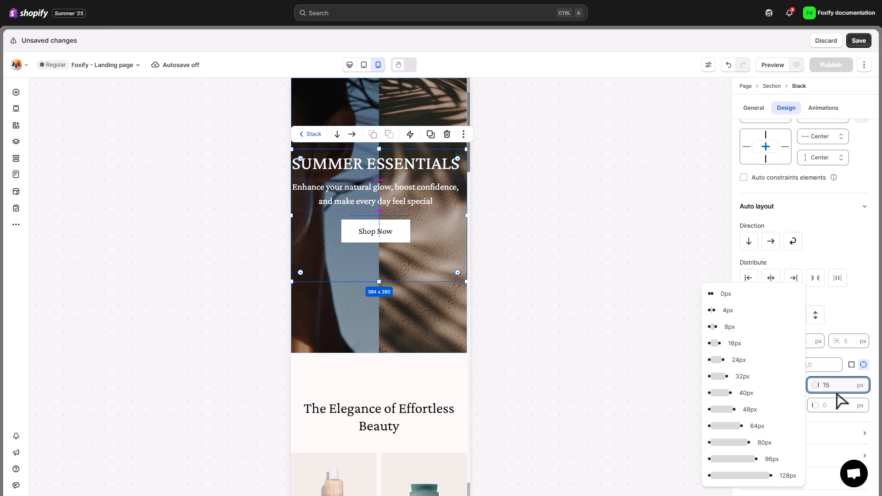
{"action": "key", "text": "Tab"}
{"action": "type", "text": "15"}
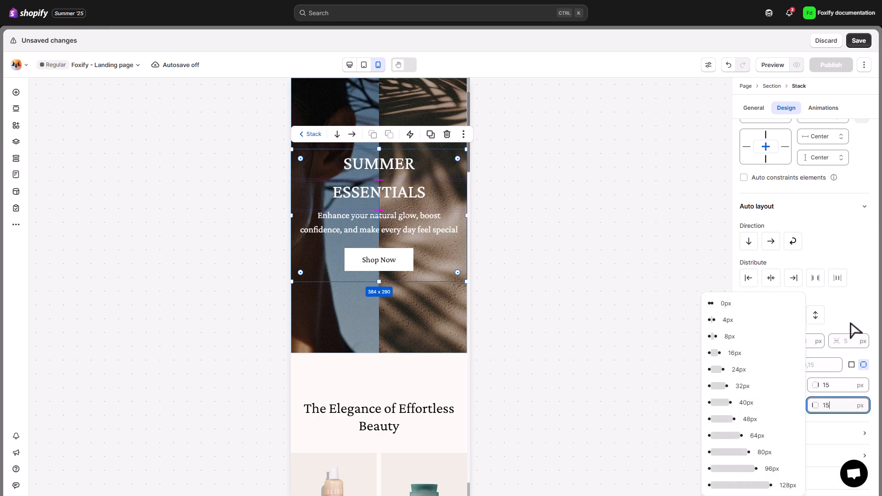
{"action": "left_click", "coordinate": [850, 323]}
Set the hero section's mobile background image to hero-banner-m
{"action": "left_click", "coordinate": [415, 321]}
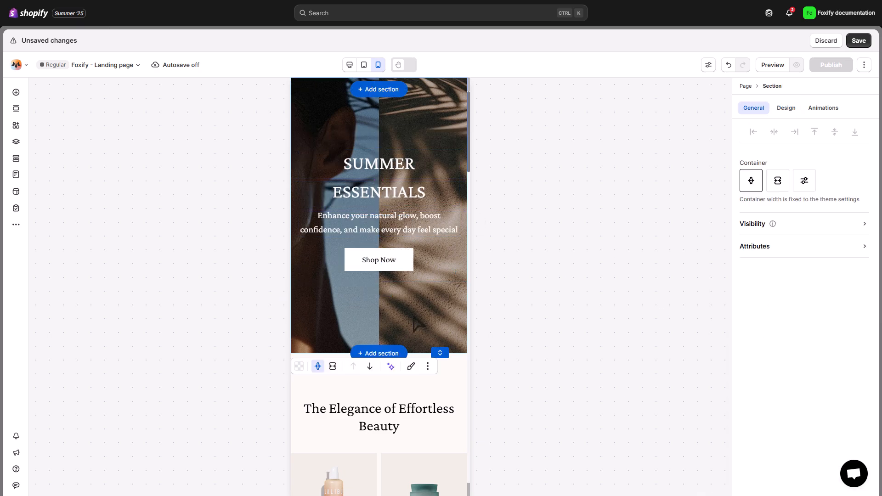
{"action": "left_click", "coordinate": [786, 107]}
{"action": "scroll", "coordinate": [808, 331], "scroll_direction": "down", "scroll_amount": 1}
{"action": "left_click", "coordinate": [804, 345]}
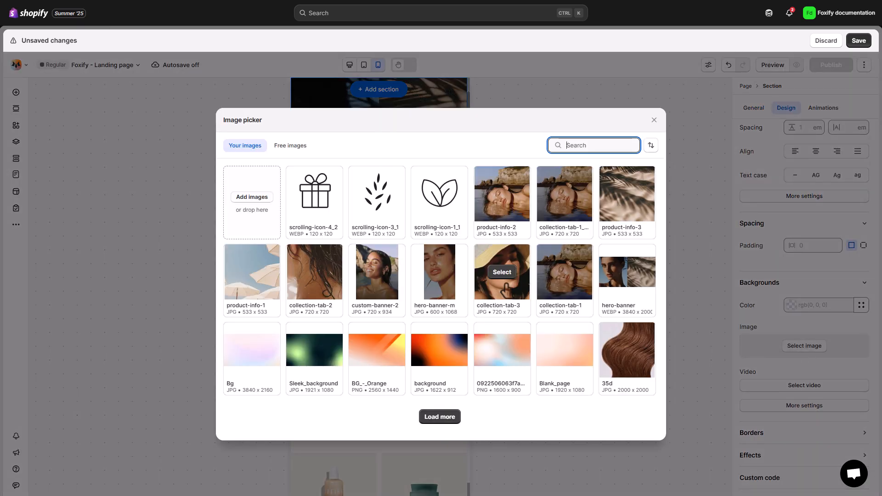
{"action": "left_click", "coordinate": [448, 280]}
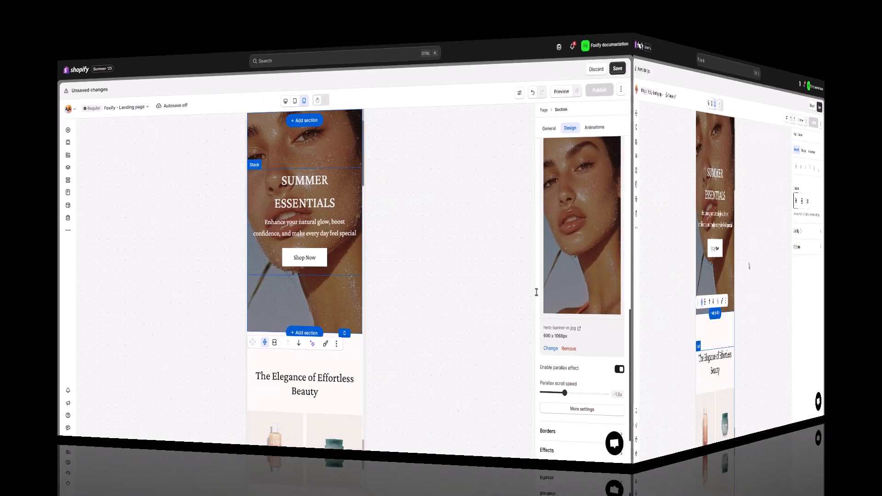
Set the product section's top and bottom padding to 50 px each
{"action": "scroll", "coordinate": [443, 226], "scroll_direction": "down", "scroll_amount": 4}
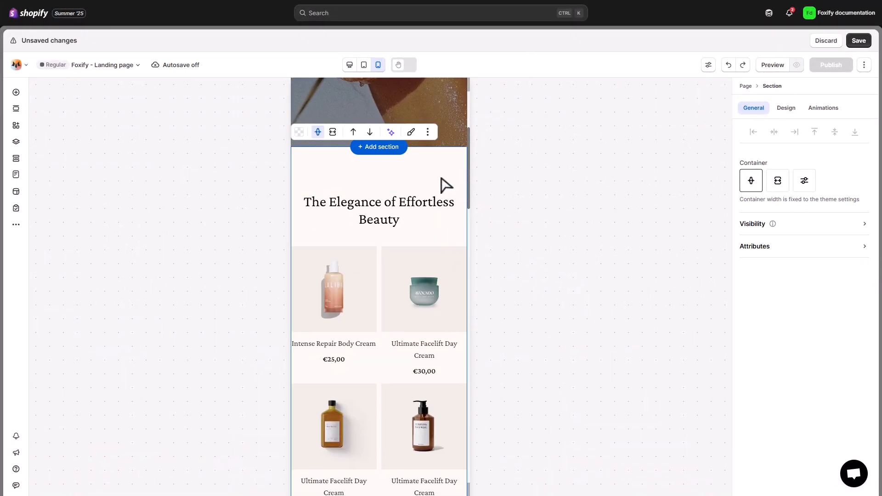
{"action": "left_click", "coordinate": [786, 108]}
{"action": "scroll", "coordinate": [831, 291], "scroll_direction": "down", "scroll_amount": 3}
{"action": "left_click", "coordinate": [863, 342]}
{"action": "left_click", "coordinate": [770, 364]}
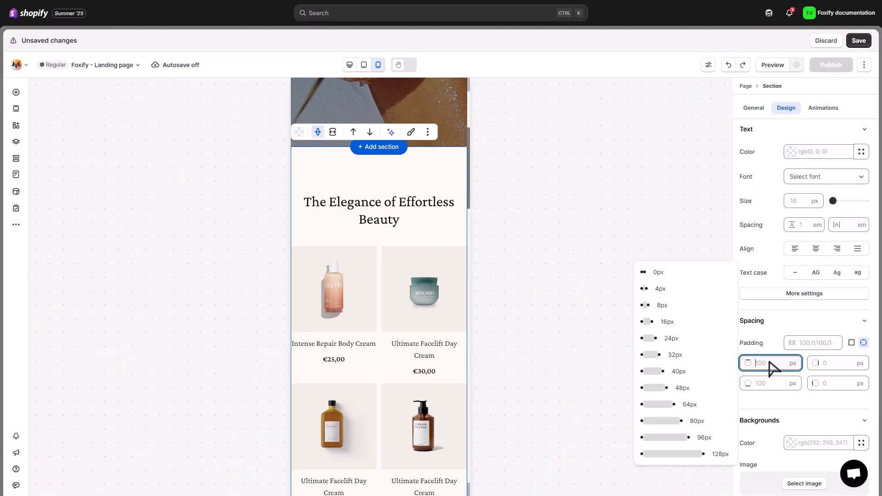
{"action": "type", "text": "50"}
{"action": "left_click", "coordinate": [770, 383]}
{"action": "type", "text": "50"}
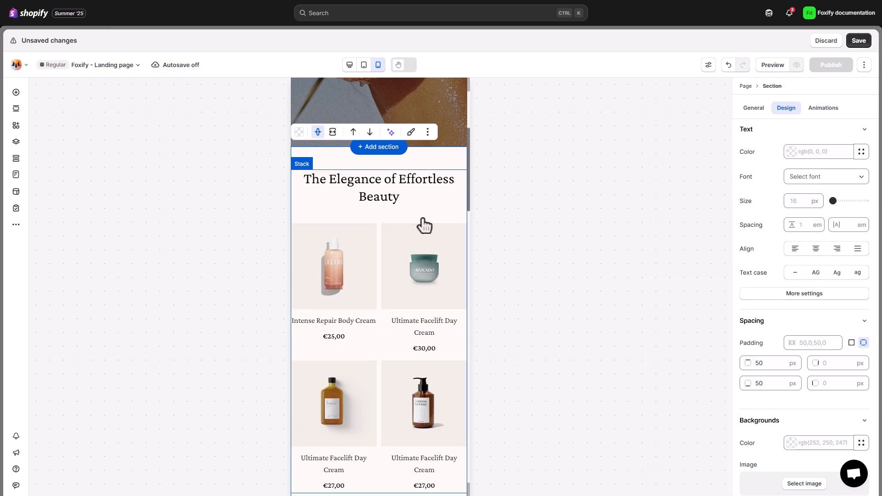
Set the font size of "The Elegance of Effortless Beauty" heading to 26 px
{"action": "left_click", "coordinate": [396, 194]}
{"action": "left_click", "coordinate": [394, 194]}
{"action": "left_click", "coordinate": [540, 156]}
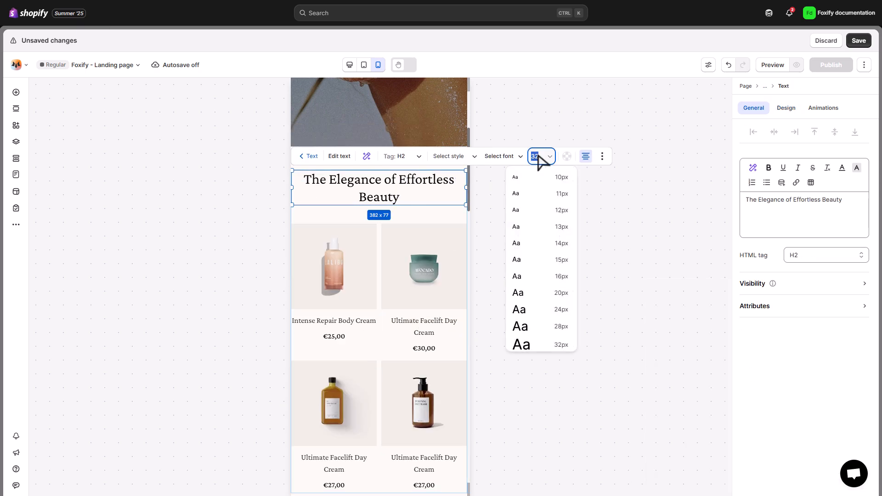
{"action": "left_click", "coordinate": [550, 327]}
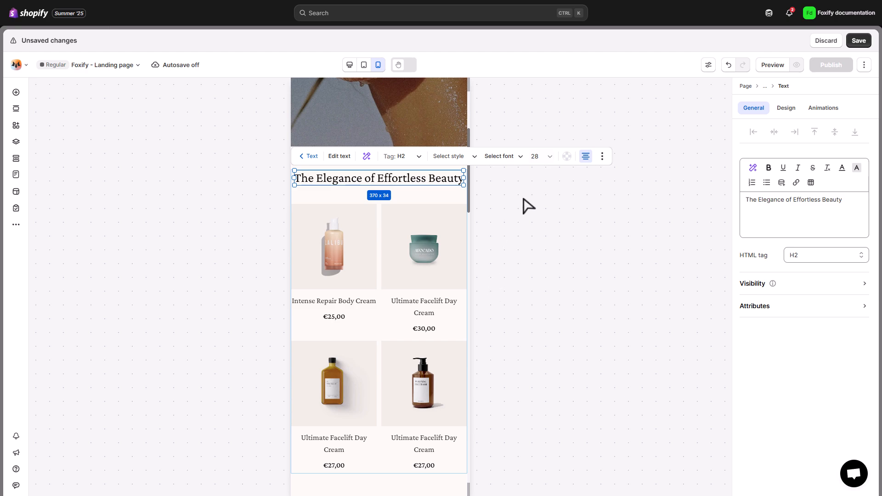
{"action": "left_click", "coordinate": [537, 157]}
{"action": "type", "text": "26"}
Reduce the stack's vertical gap between the product section heading and the product list to about 31 px
{"action": "left_click", "coordinate": [439, 190]}
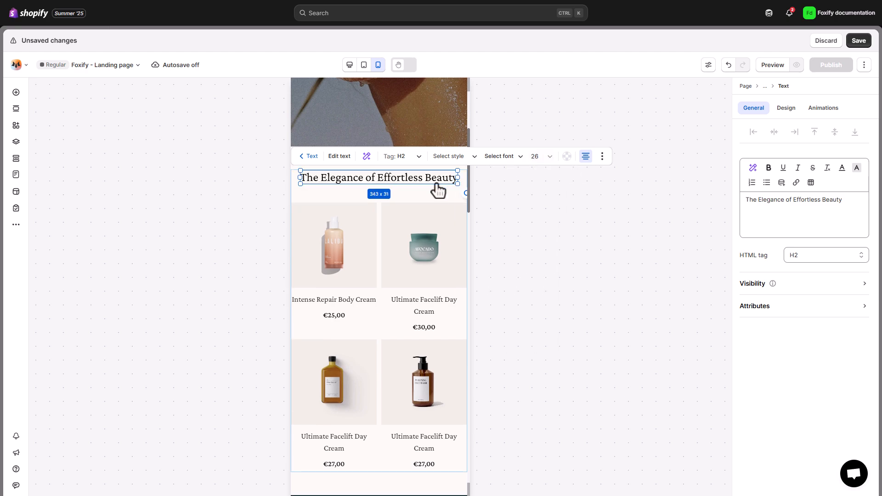
{"action": "left_click", "coordinate": [444, 199]}
{"action": "left_click_drag", "start_coordinate": [379, 205], "coordinate": [379, 191]}
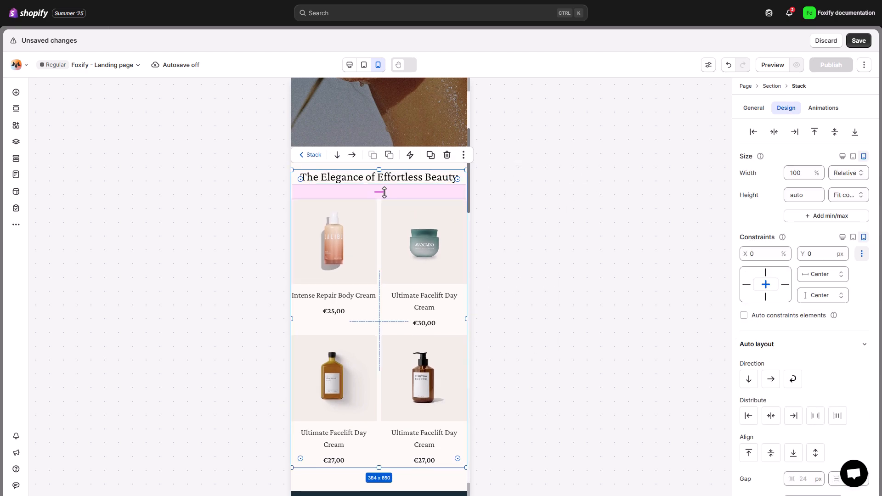
Give the product list 10 px of padding on its right and left sides
{"action": "left_click", "coordinate": [374, 222]}
{"action": "left_click", "coordinate": [786, 107]}
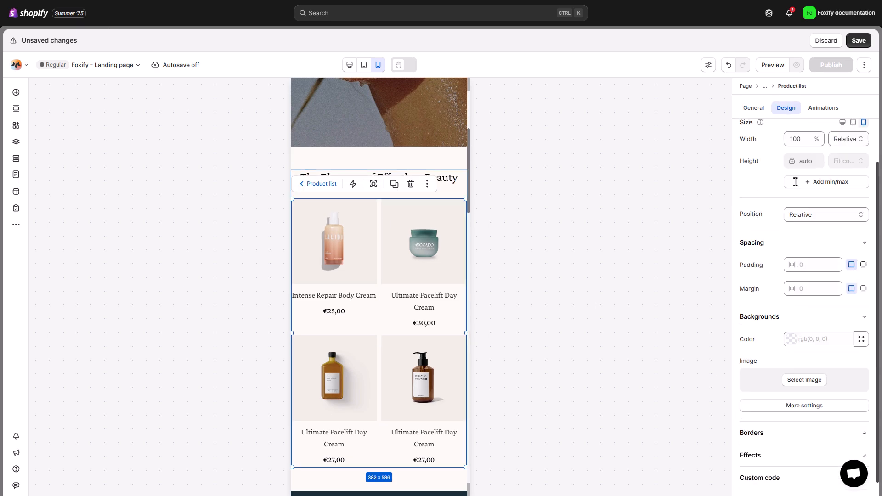
{"action": "left_click", "coordinate": [837, 244]}
{"action": "type", "text": "10"}
{"action": "left_click", "coordinate": [837, 263]}
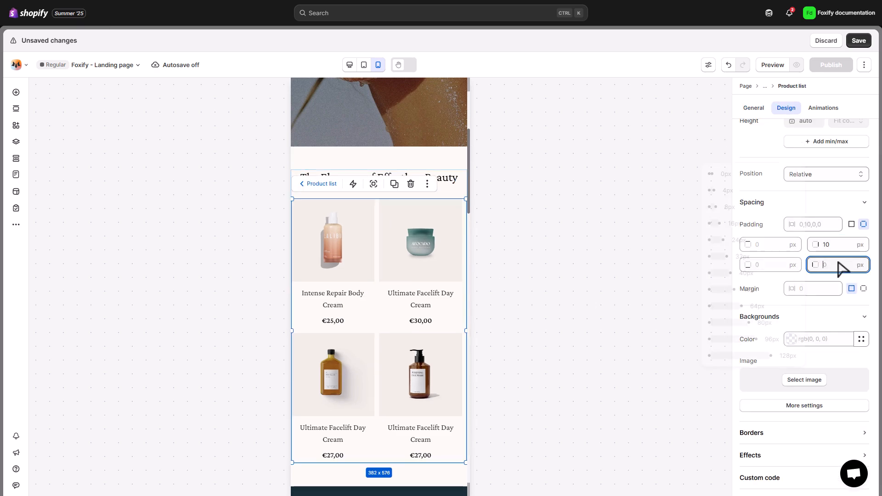
{"action": "type", "text": "10"}
{"action": "left_click", "coordinate": [837, 210]}
{"action": "left_click", "coordinate": [460, 196]}
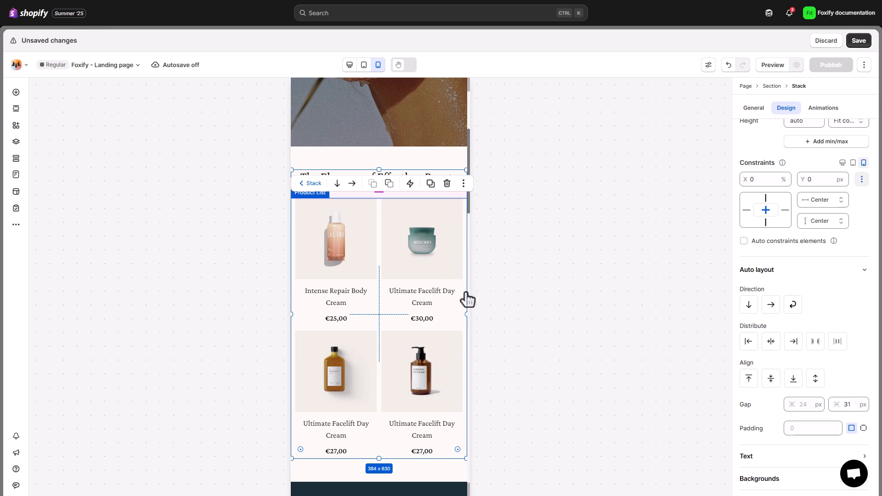
Set the right and left padding of the dark "Time to achieve more with less" section to 15 px each
{"action": "scroll", "coordinate": [387, 301], "scroll_direction": "down", "scroll_amount": 8}
{"action": "left_click", "coordinate": [387, 300]}
{"action": "left_click", "coordinate": [449, 271]}
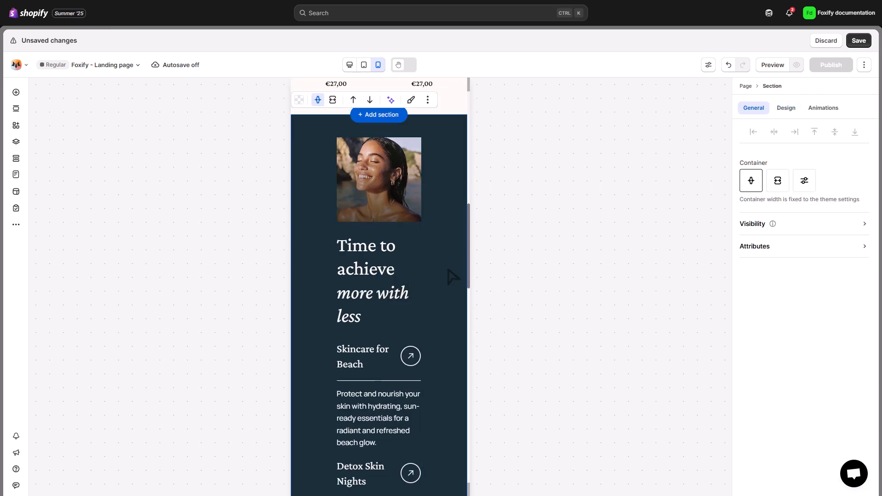
{"action": "left_click", "coordinate": [785, 107]}
{"action": "scroll", "coordinate": [854, 235], "scroll_direction": "down", "scroll_amount": 4}
{"action": "left_click", "coordinate": [864, 297]}
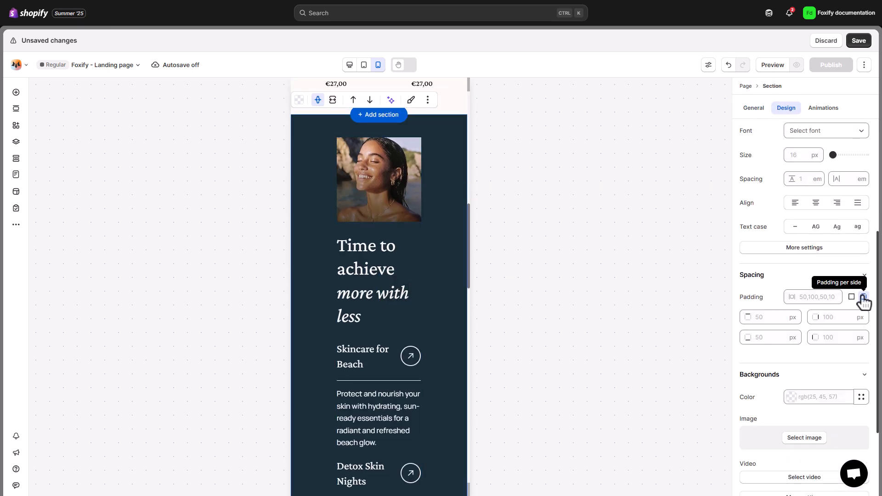
{"action": "left_click", "coordinate": [832, 316]}
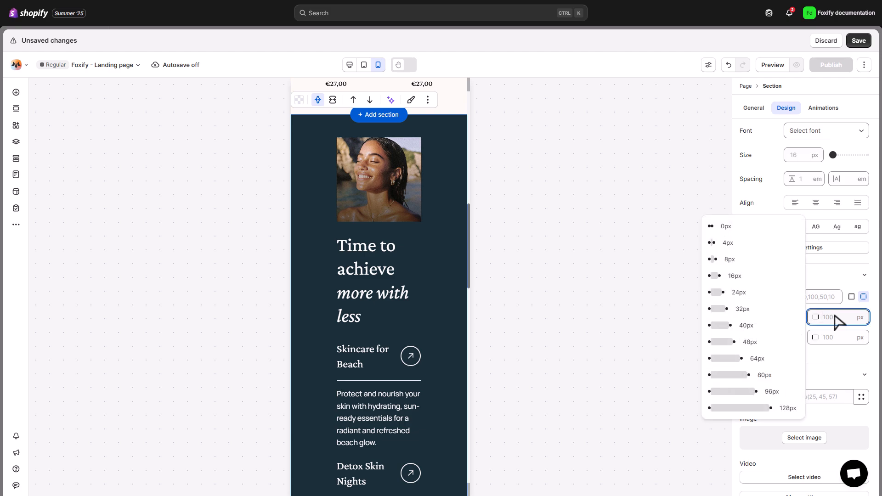
{"action": "type", "text": "15"}
{"action": "left_click", "coordinate": [833, 338]}
{"action": "type", "text": "15"}
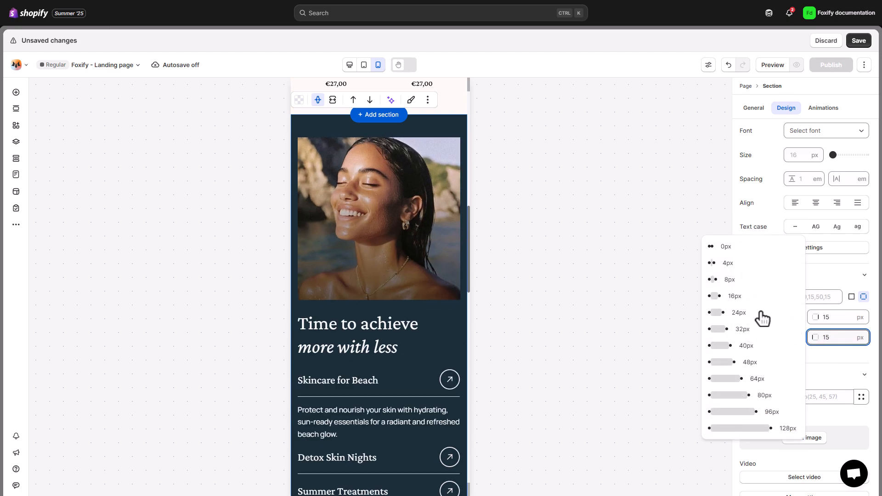
{"action": "left_click", "coordinate": [597, 295]}
Review the mobile layout of the dark section and the three-feature icon grid below it, selecting the grid
{"action": "scroll", "coordinate": [427, 274], "scroll_direction": "up", "scroll_amount": 3}
{"action": "scroll", "coordinate": [430, 274], "scroll_direction": "down", "scroll_amount": 4}
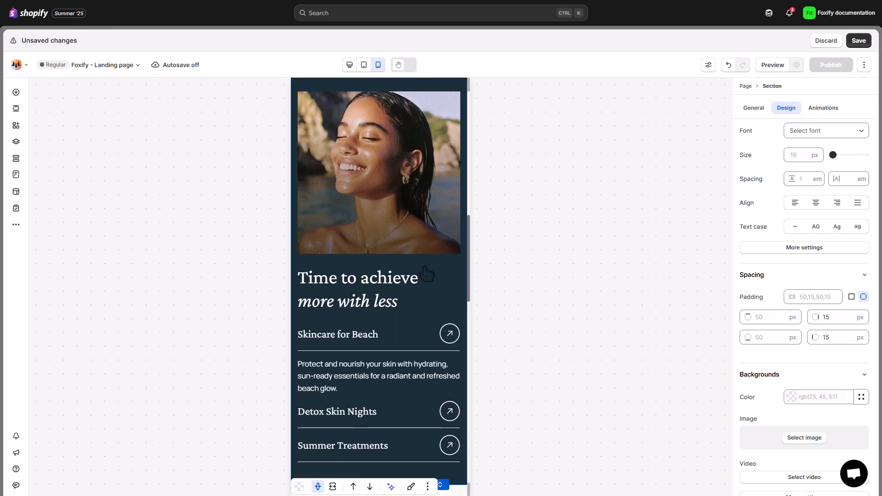
{"action": "scroll", "coordinate": [429, 273], "scroll_direction": "down", "scroll_amount": 10}
{"action": "scroll", "coordinate": [425, 248], "scroll_direction": "up", "scroll_amount": 4}
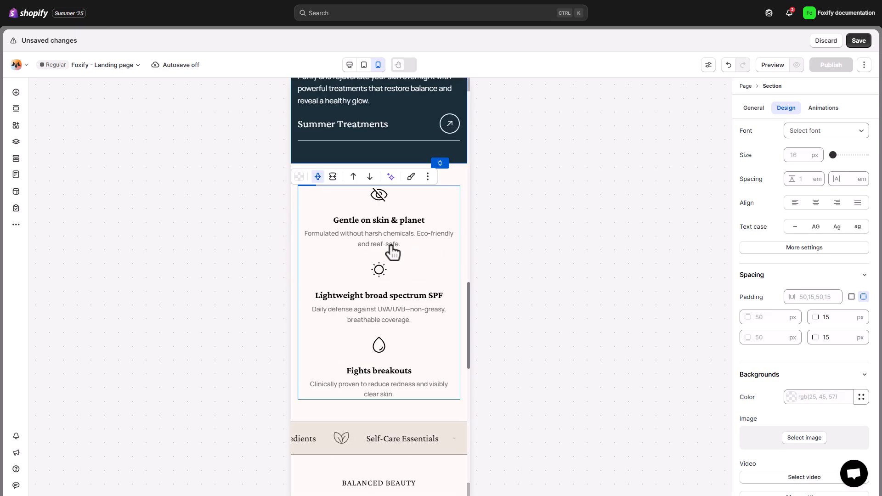
{"action": "left_click", "coordinate": [393, 252]}
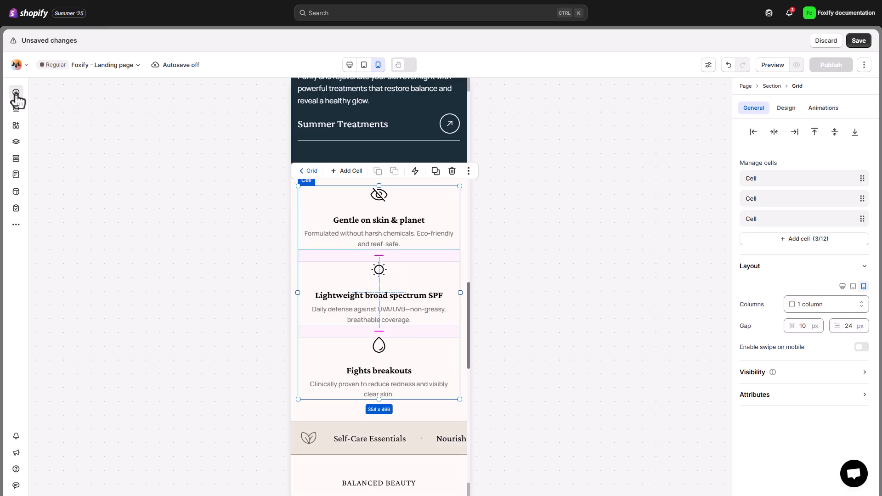
Browse the ready-made "Icon with text" designs in the section library
{"action": "left_click", "coordinate": [16, 110]}
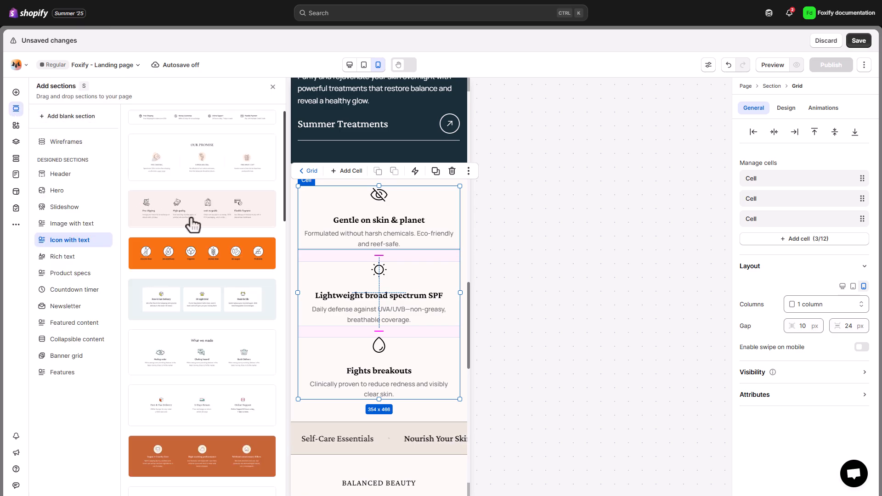
{"action": "scroll", "coordinate": [221, 273], "scroll_direction": "down", "scroll_amount": 5}
{"action": "scroll", "coordinate": [220, 274], "scroll_direction": "down", "scroll_amount": 15}
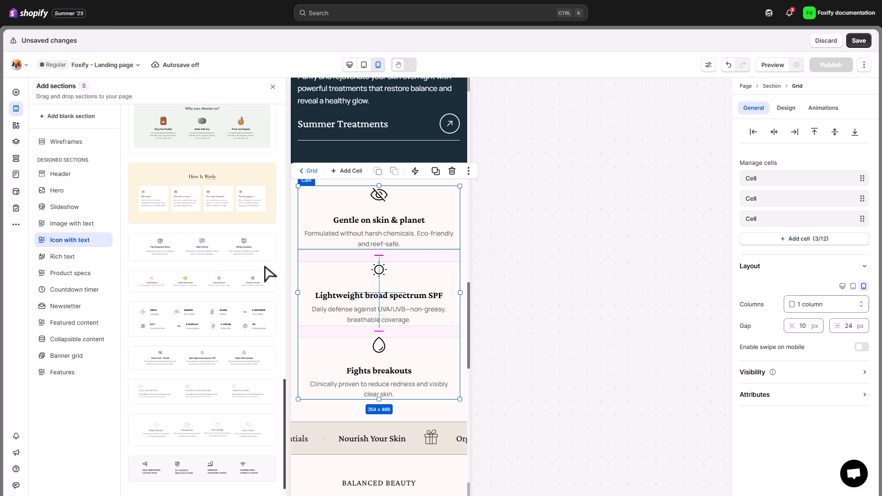
{"action": "left_click", "coordinate": [273, 87]}
{"action": "scroll", "coordinate": [412, 294], "scroll_direction": "down", "scroll_amount": 1}
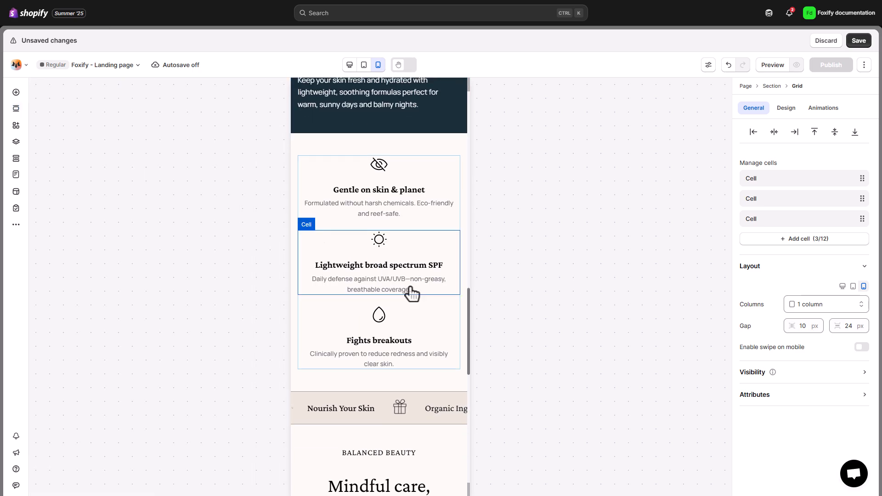
Hide the "Balanced Beauty" text on tablet and mobile, and check its visibility in the page layers
{"action": "scroll", "coordinate": [412, 294], "scroll_direction": "down", "scroll_amount": 6}
{"action": "left_click", "coordinate": [396, 171]}
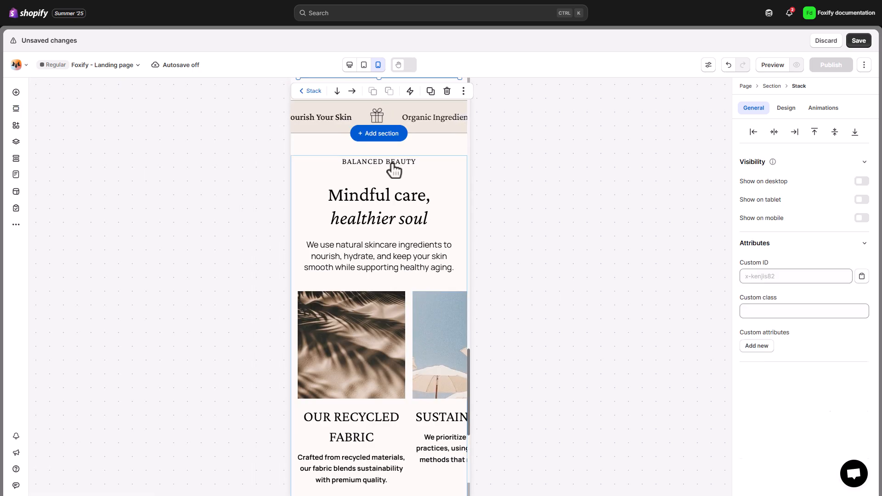
{"action": "left_click", "coordinate": [392, 170]}
{"action": "left_click", "coordinate": [390, 170]}
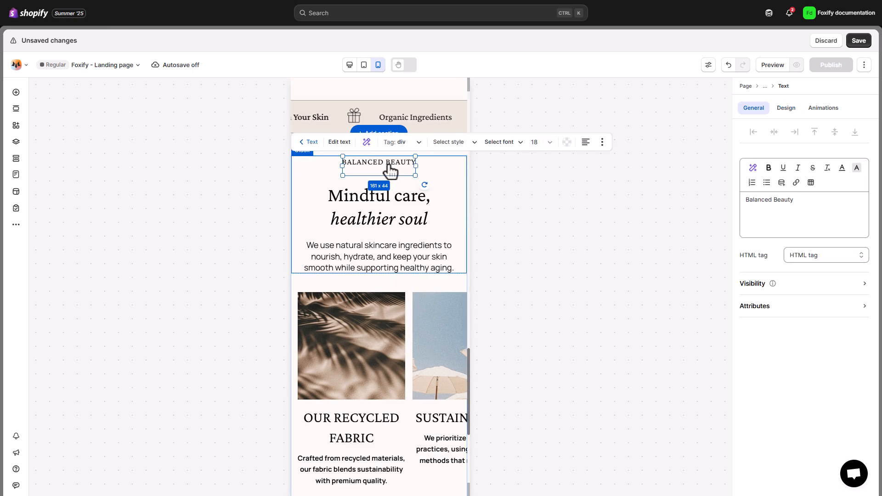
{"action": "left_click", "coordinate": [792, 294]}
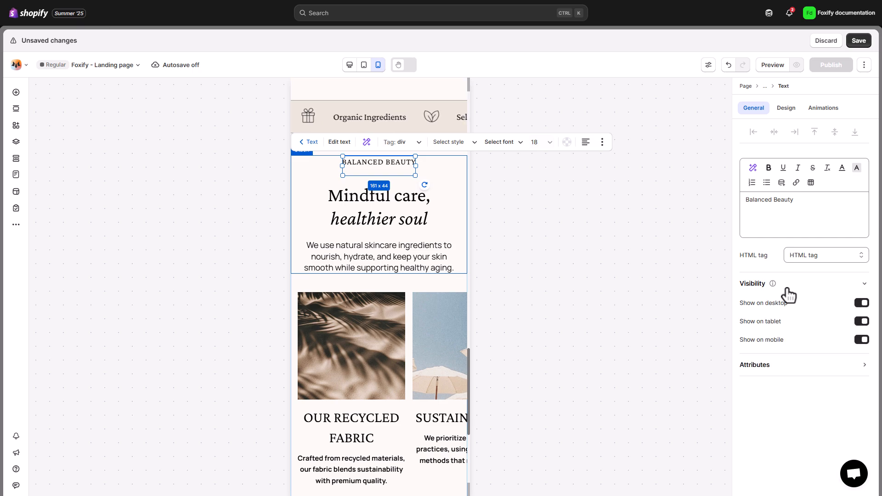
{"action": "left_click", "coordinate": [861, 340]}
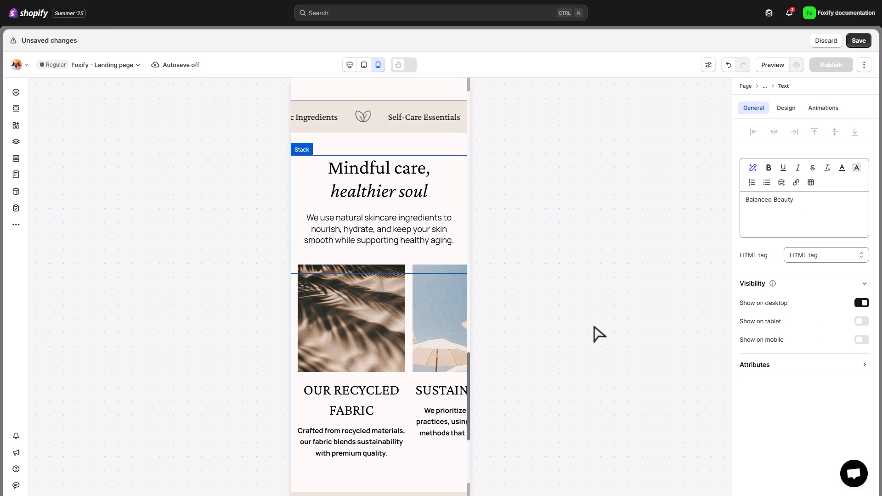
{"action": "left_click", "coordinate": [17, 144]}
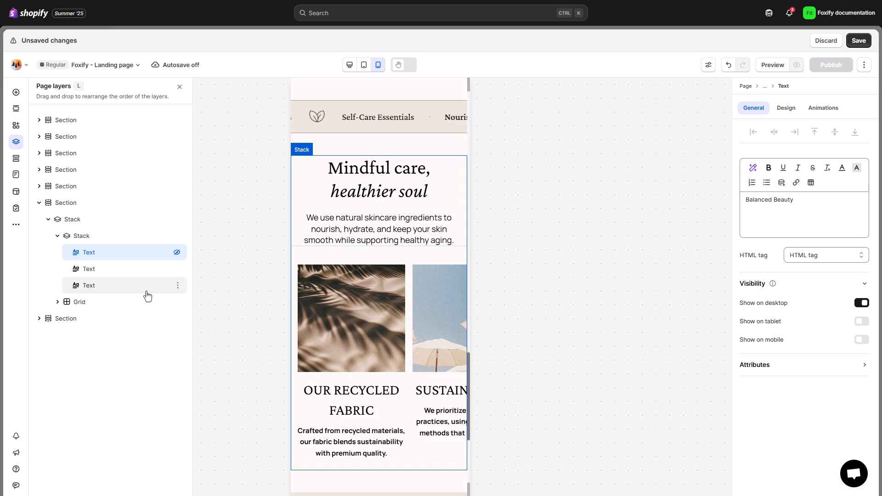
In the desktop view, group the "Join the Club" heading, its paragraph and the subscribe form into a vertical stack
{"action": "scroll", "coordinate": [361, 308], "scroll_direction": "down", "scroll_amount": 3}
{"action": "scroll", "coordinate": [363, 308], "scroll_direction": "down", "scroll_amount": 2}
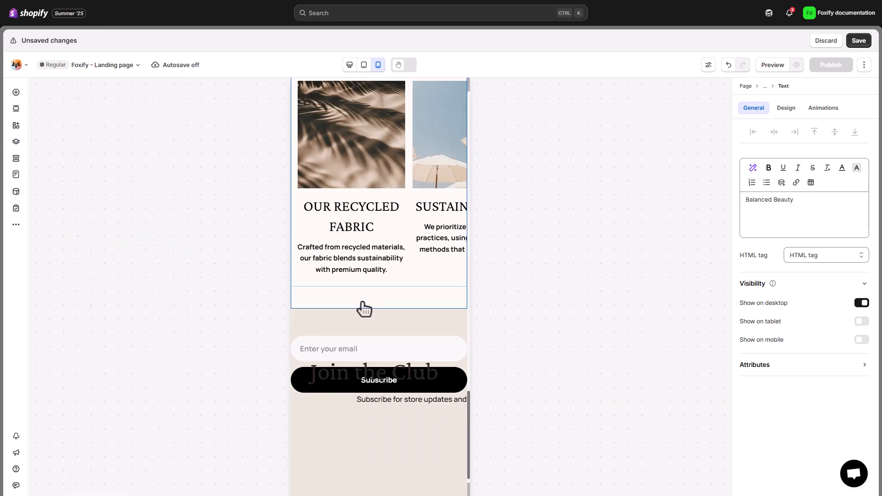
{"action": "left_click", "coordinate": [376, 333]}
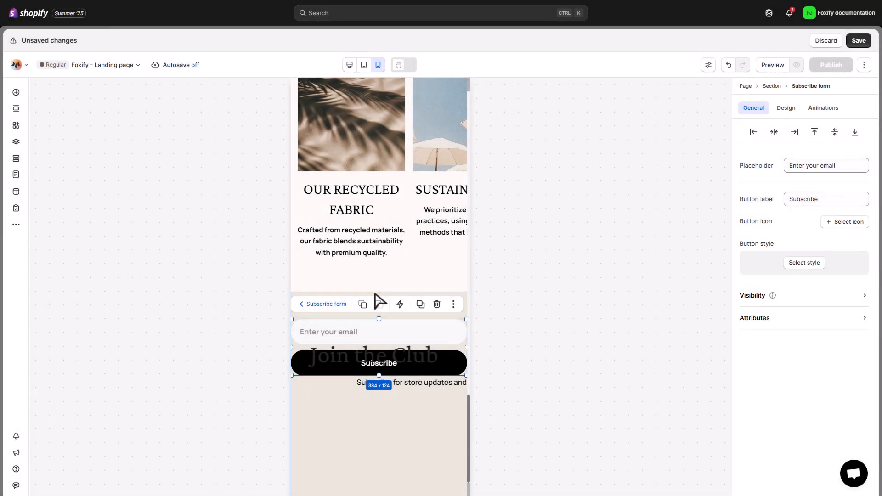
{"action": "left_click", "coordinate": [349, 65]}
{"action": "left_click", "coordinate": [395, 360]}
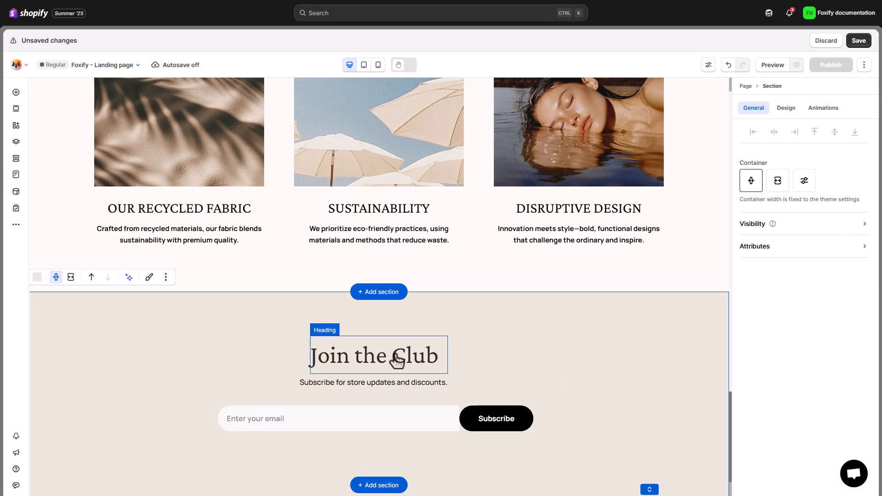
{"action": "left_click", "coordinate": [395, 360]}
{"action": "left_click", "coordinate": [335, 394], "text": "shift"}
{"action": "left_click", "coordinate": [301, 425], "text": "shift"}
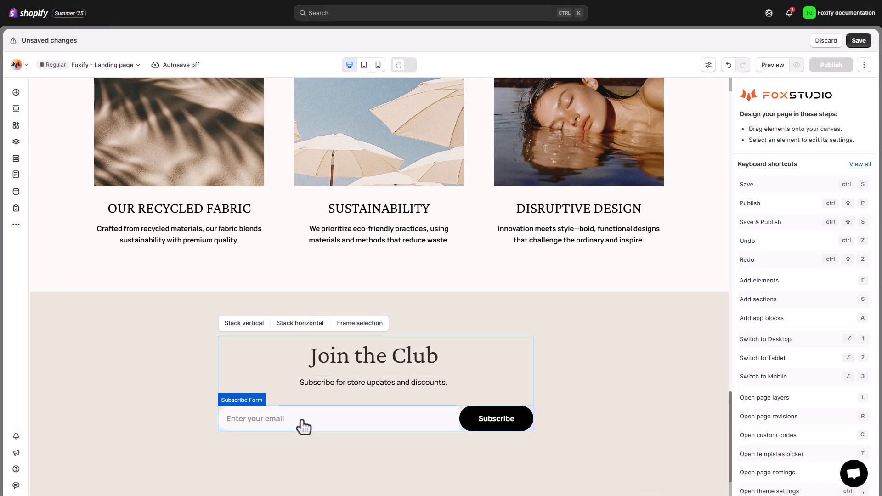
{"action": "left_click", "coordinate": [258, 324]}
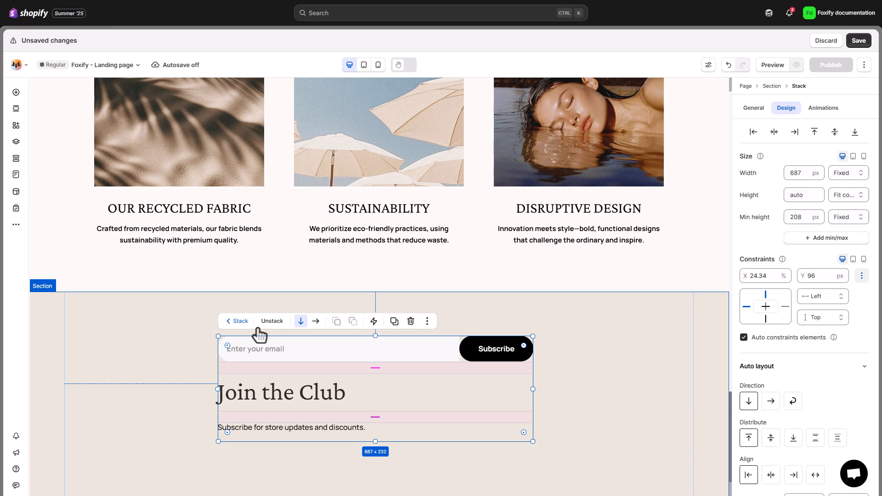
Reorder the new stack's layers so the heading comes first, the paragraph second and the subscribe form last
{"action": "left_click", "coordinate": [17, 141]}
{"action": "left_click", "coordinate": [49, 335]}
{"action": "left_click_drag", "start_coordinate": [93, 373], "coordinate": [103, 353]}
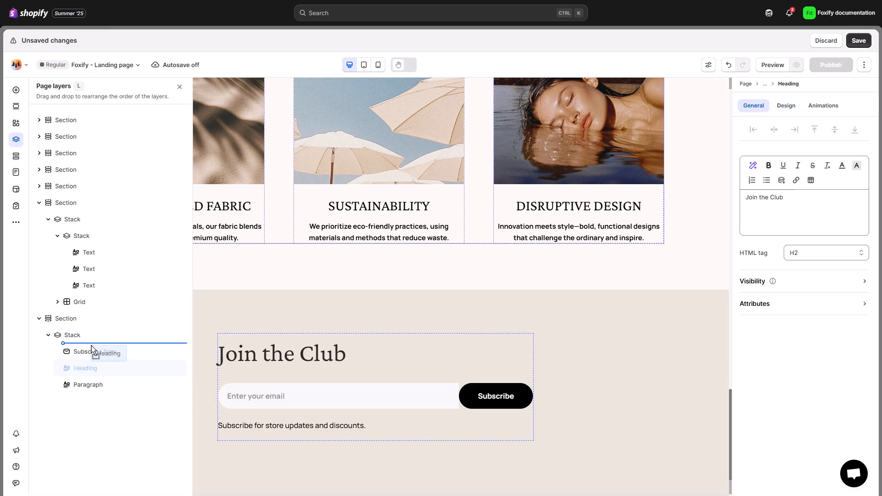
{"action": "left_click_drag", "start_coordinate": [95, 388], "coordinate": [95, 364]}
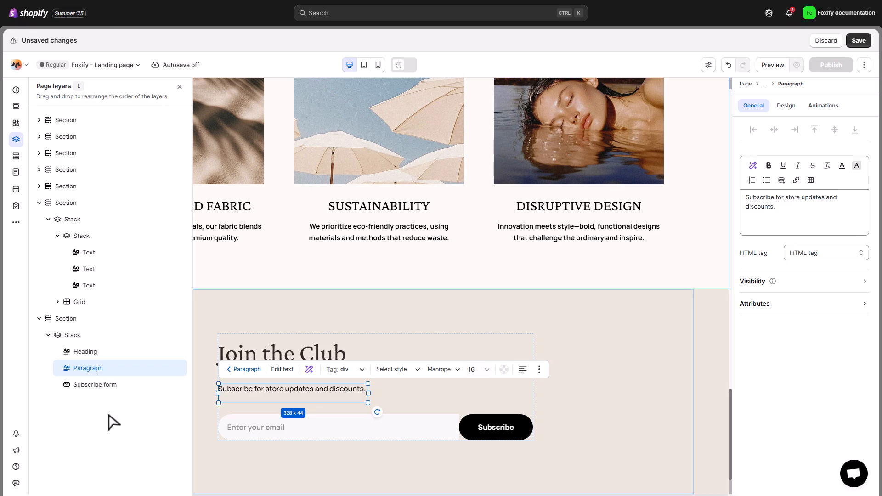
Align the "Join the Club" stack's contents to the center and set its vertical gap to 12 px
{"action": "left_click", "coordinate": [109, 336]}
{"action": "left_click", "coordinate": [771, 473]}
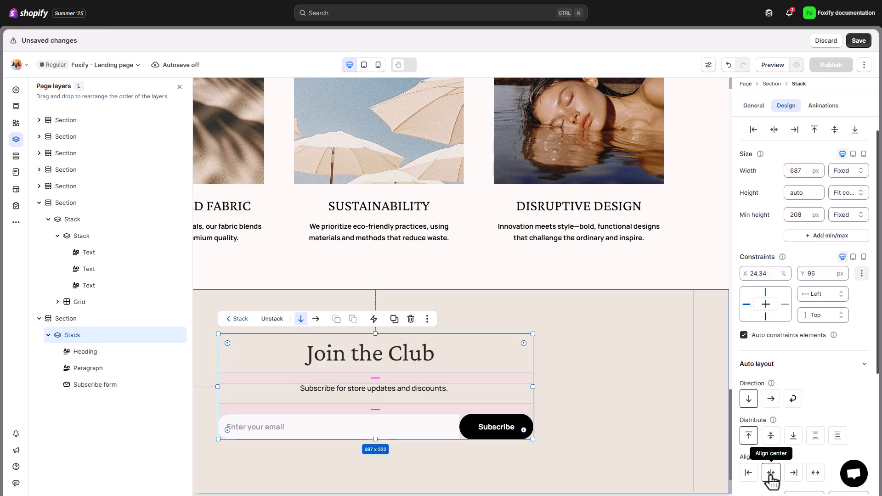
{"action": "scroll", "coordinate": [810, 422], "scroll_direction": "down", "scroll_amount": 4}
{"action": "left_click", "coordinate": [848, 334]}
{"action": "type", "text": "12"}
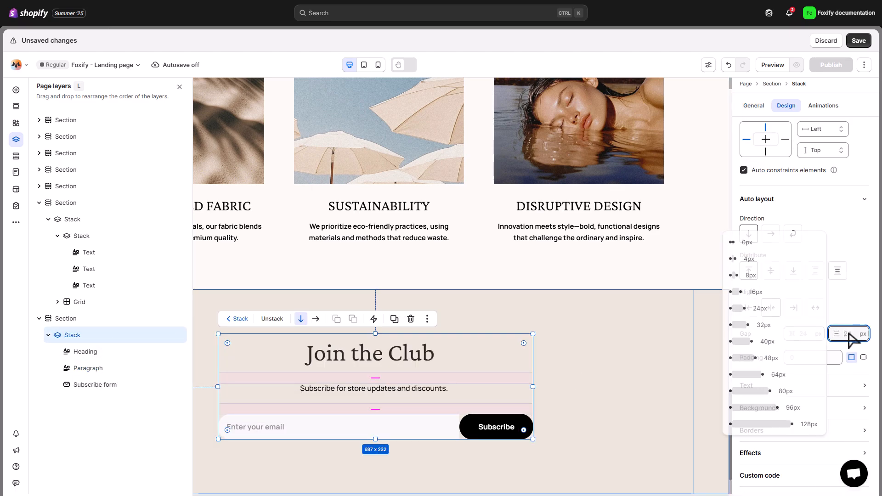
{"action": "key", "text": "Return"}
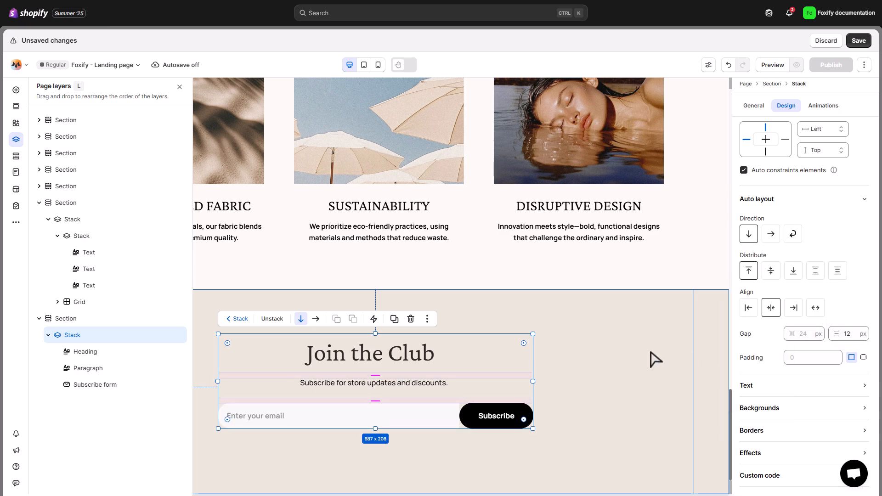
Constrain the "Join the Club" stack to the center of its section both horizontally and vertically
{"action": "left_click", "coordinate": [410, 393]}
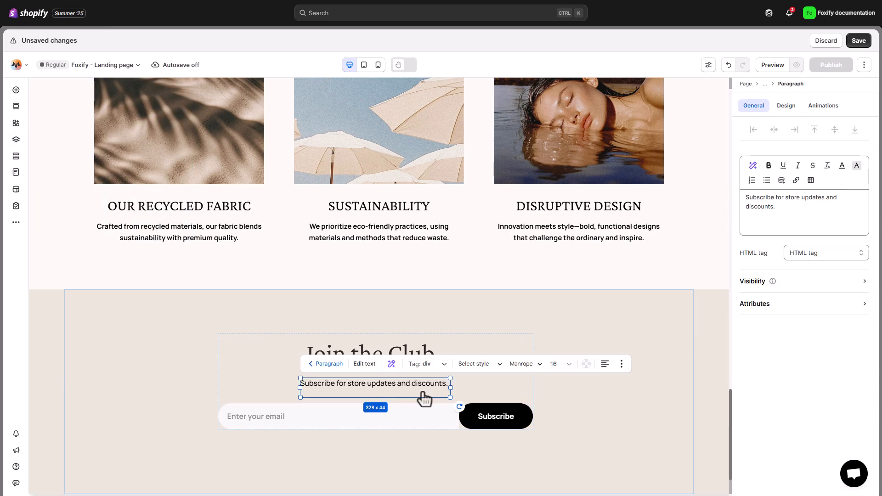
{"action": "left_click", "coordinate": [555, 395]}
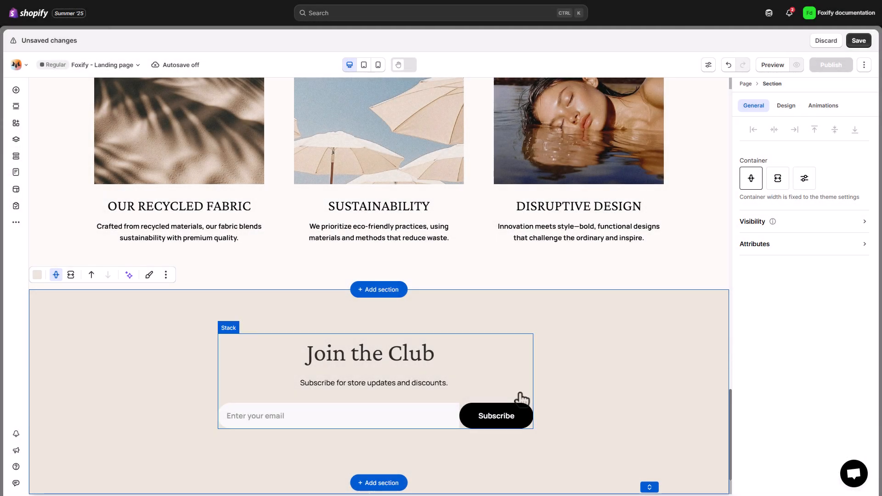
{"action": "left_click", "coordinate": [520, 394]}
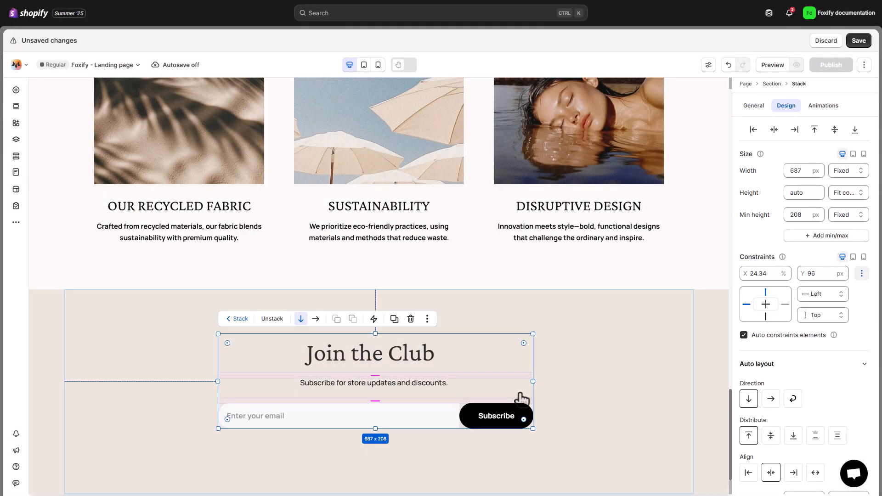
{"action": "left_click", "coordinate": [765, 304]}
{"action": "left_click", "coordinate": [636, 367]}
In the mobile view, set the width of the "Join the Club" stack to 100%
{"action": "left_click", "coordinate": [378, 64]}
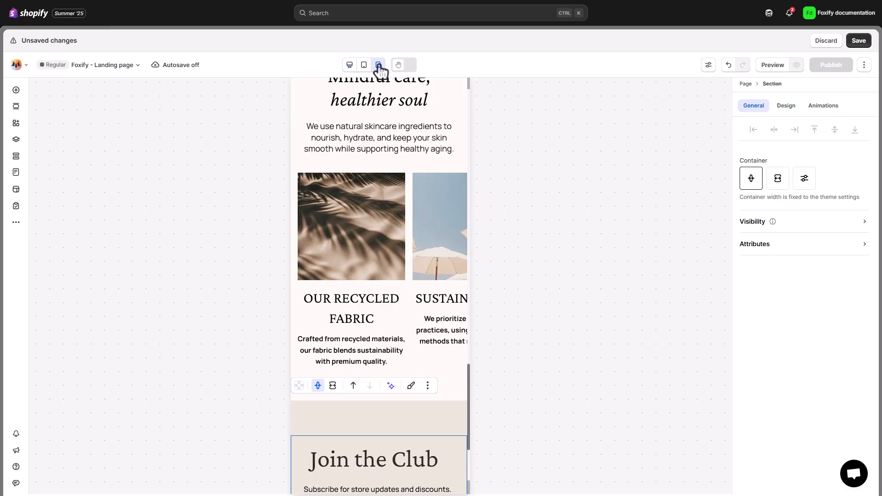
{"action": "left_click", "coordinate": [387, 357]}
{"action": "left_click", "coordinate": [795, 172]}
{"action": "type", "text": "100%"}
{"action": "key", "text": "Return"}
Set the mobile font size of the "Join the Club" heading to 48
{"action": "left_click", "coordinate": [390, 353]}
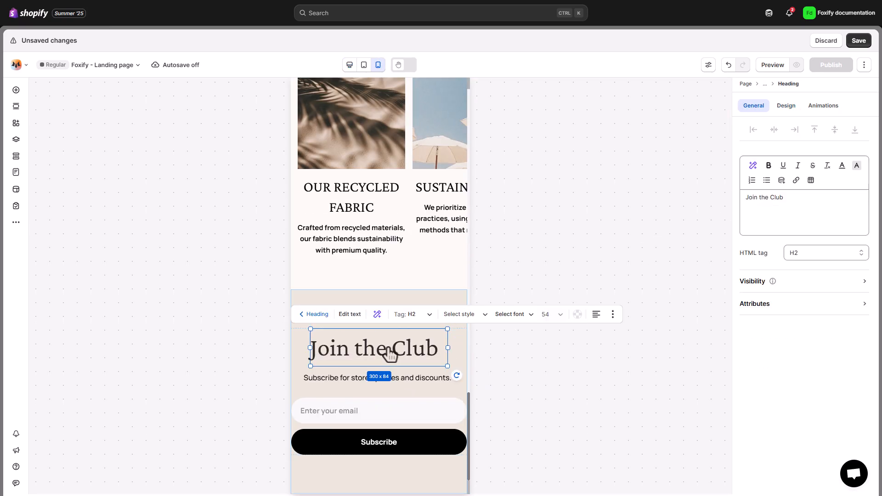
{"action": "left_click", "coordinate": [541, 317]}
{"action": "left_click", "coordinate": [545, 319]}
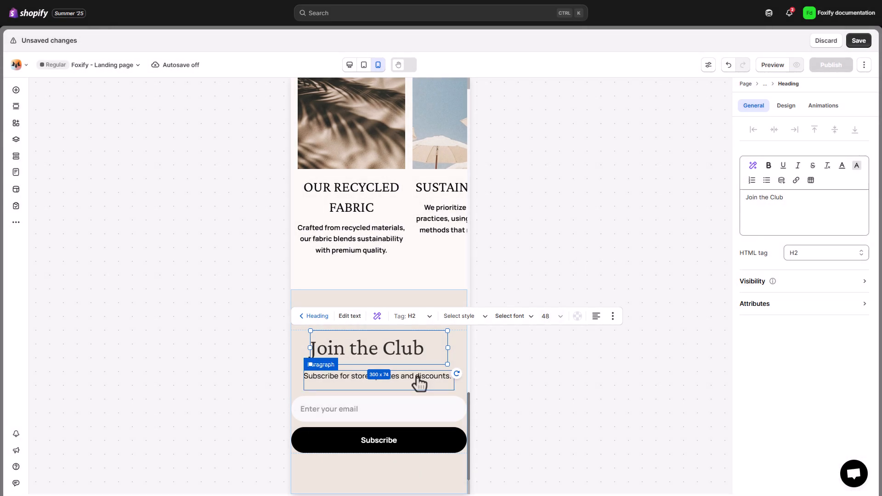
Give the "Join the Club" stack 15 px of padding on its right and left sides
{"action": "left_click", "coordinate": [418, 380]}
{"action": "left_click", "coordinate": [426, 404]}
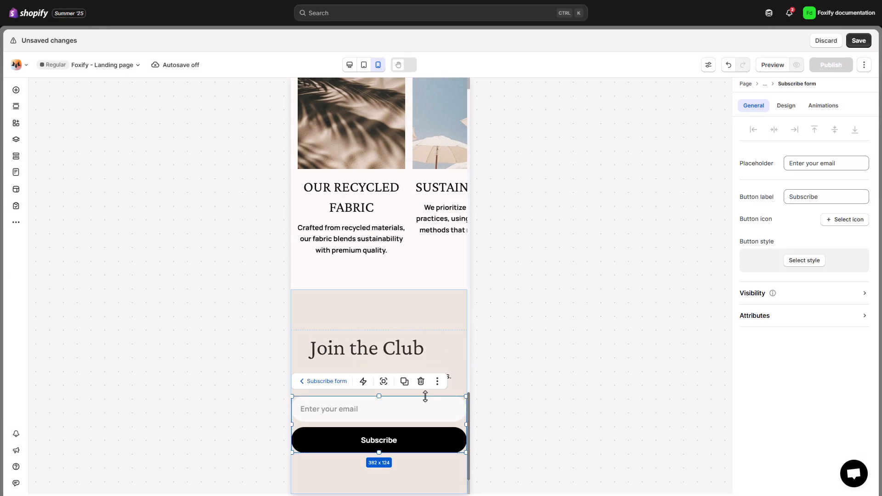
{"action": "left_click", "coordinate": [459, 376]}
{"action": "scroll", "coordinate": [854, 322], "scroll_direction": "down", "scroll_amount": 5}
{"action": "left_click", "coordinate": [863, 358]}
{"action": "left_click", "coordinate": [837, 377]}
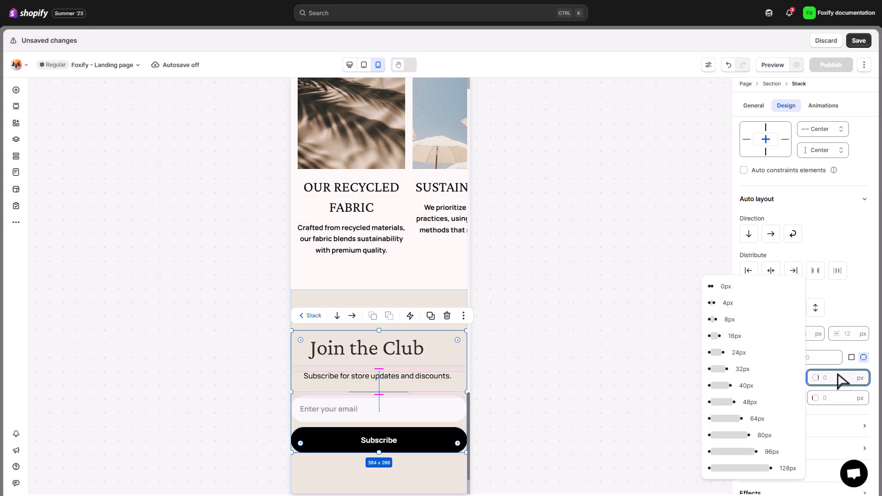
{"action": "type", "text": "15"}
{"action": "left_click", "coordinate": [836, 398]}
{"action": "type", "text": "15"}
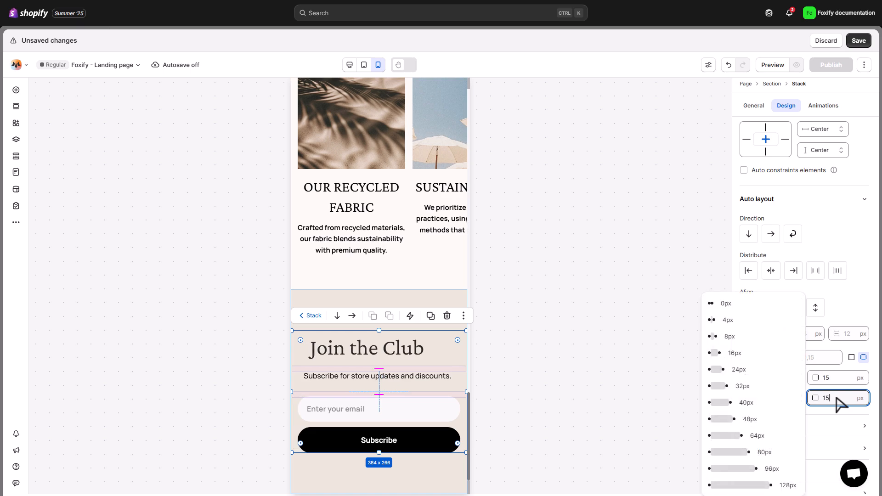
{"action": "left_click", "coordinate": [444, 482]}
Center-align the text of the "Join the Club" heading and the paragraph below it
{"action": "left_click", "coordinate": [413, 353]}
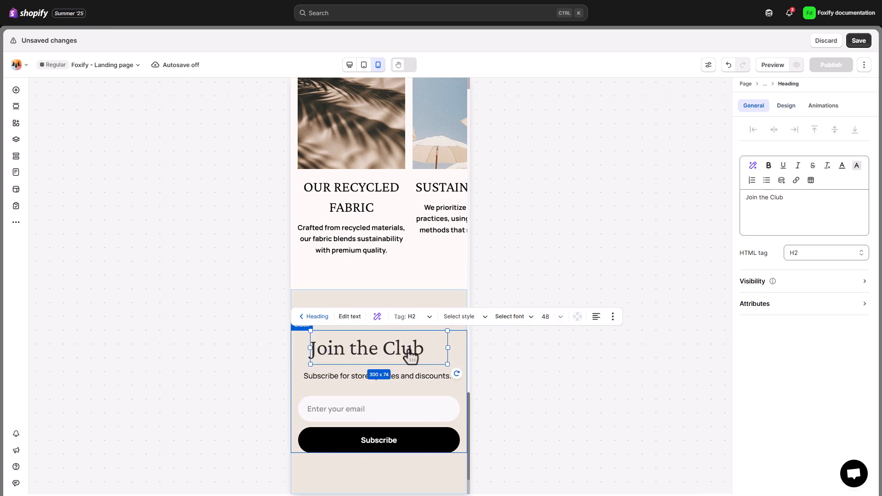
{"action": "left_click", "coordinate": [596, 316]}
{"action": "left_click", "coordinate": [596, 339]}
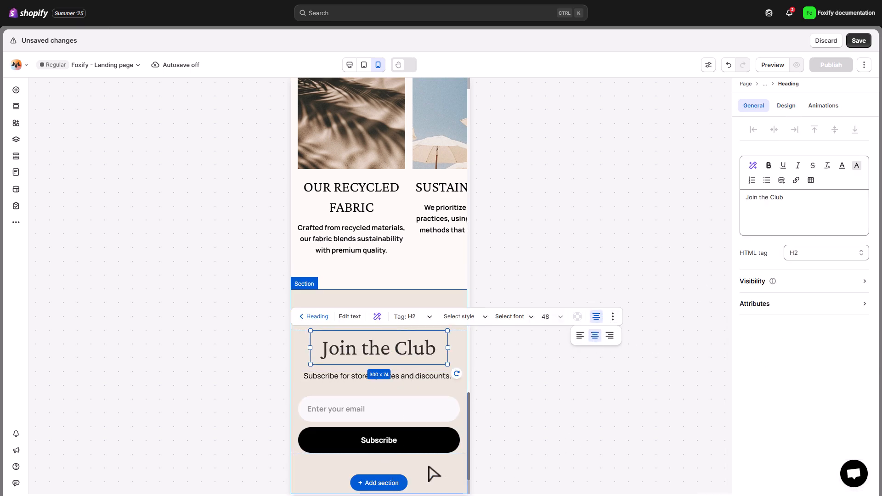
{"action": "left_click", "coordinate": [433, 384]}
{"action": "left_click", "coordinate": [602, 356]}
{"action": "left_click", "coordinate": [601, 375]}
Set the minimum height of the "Join the Club" section to 400 px on mobile
{"action": "left_click", "coordinate": [446, 473]}
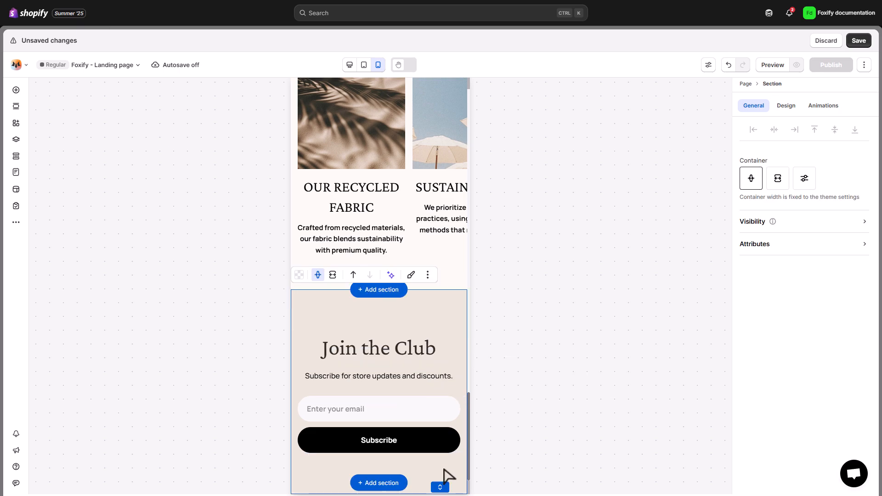
{"action": "left_click", "coordinate": [786, 106]}
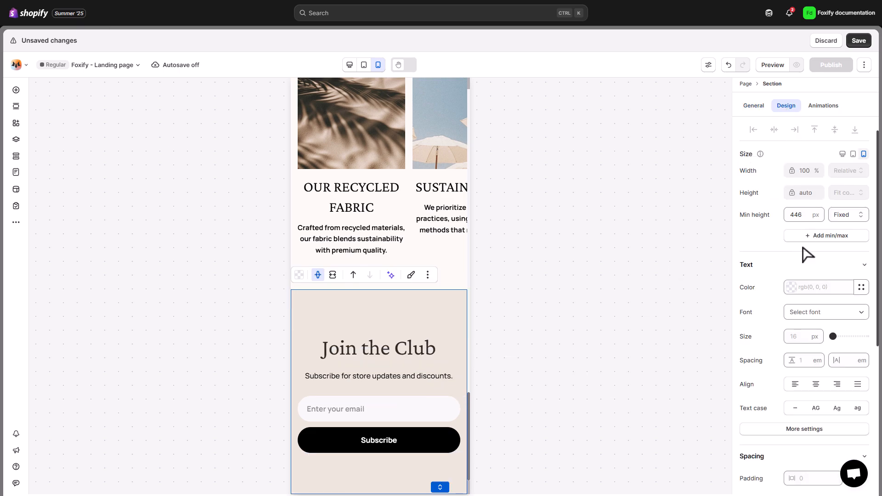
{"action": "double_click", "coordinate": [804, 219]}
{"action": "key", "text": "Return"}
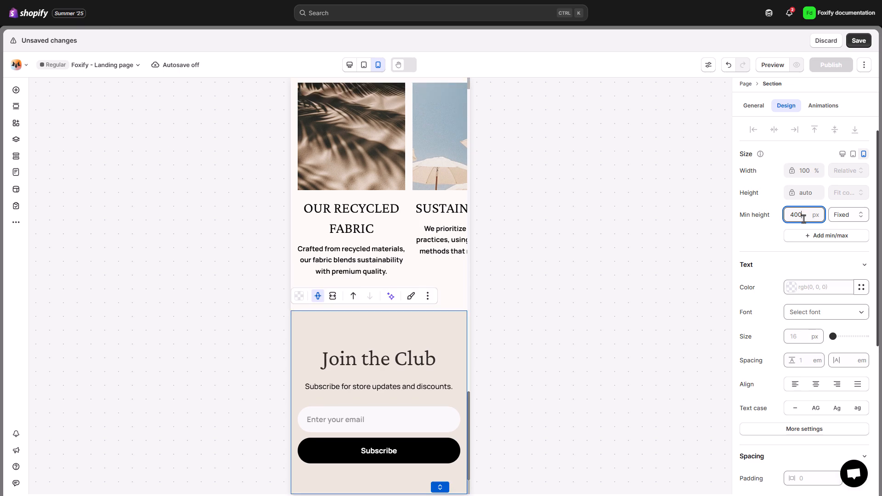
Compare the "Join the Club" section in the desktop and mobile views
{"action": "left_click", "coordinate": [349, 66]}
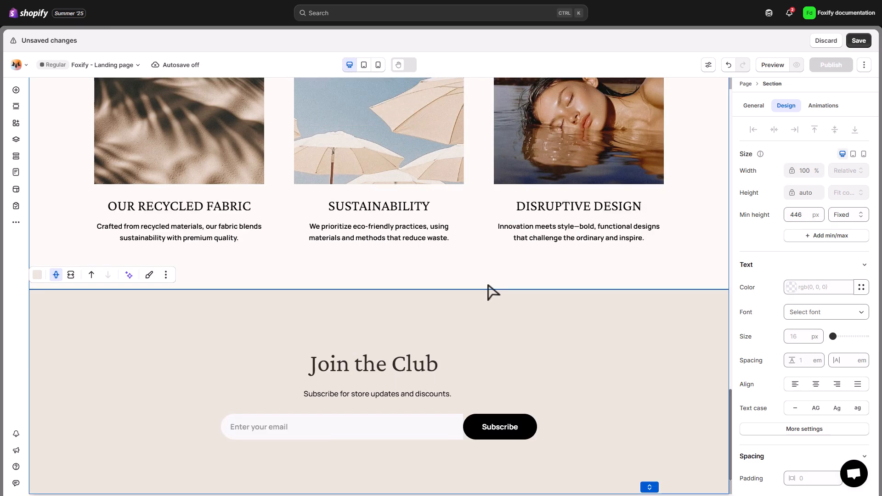
{"action": "left_click", "coordinate": [378, 66]}
{"action": "scroll", "coordinate": [437, 296], "scroll_direction": "down", "scroll_amount": 2}
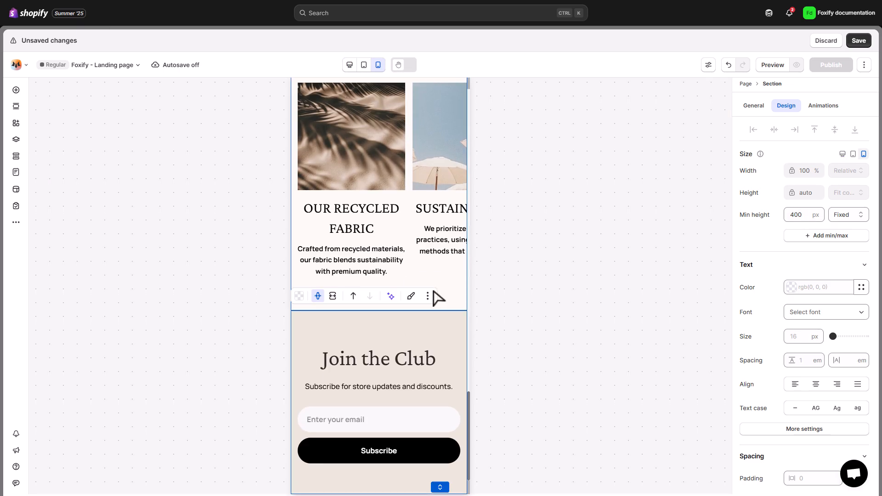
Save the landing page, open its preview and look through the whole page
{"action": "scroll", "coordinate": [441, 329], "scroll_direction": "up", "scroll_amount": 15}
{"action": "scroll", "coordinate": [441, 328], "scroll_direction": "up", "scroll_amount": 8}
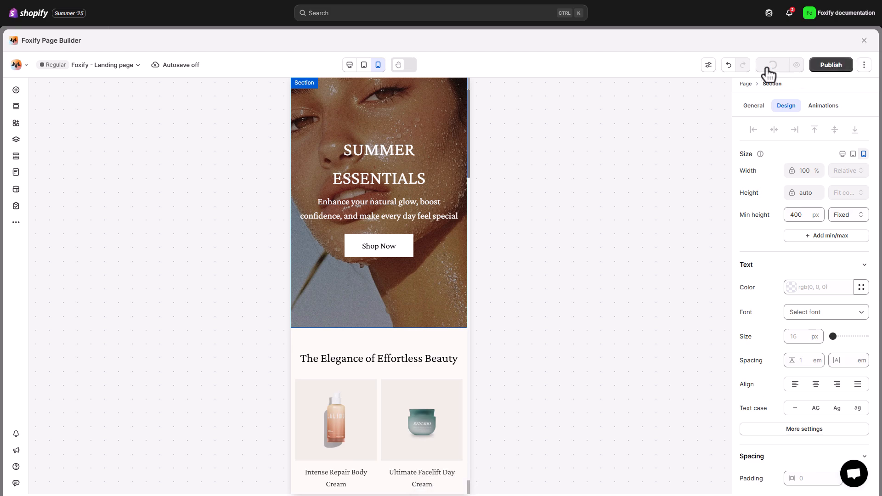
{"action": "scroll", "coordinate": [782, 72], "scroll_direction": "down", "scroll_amount": 12}
{"action": "scroll", "coordinate": [788, 79], "scroll_direction": "down", "scroll_amount": 15}
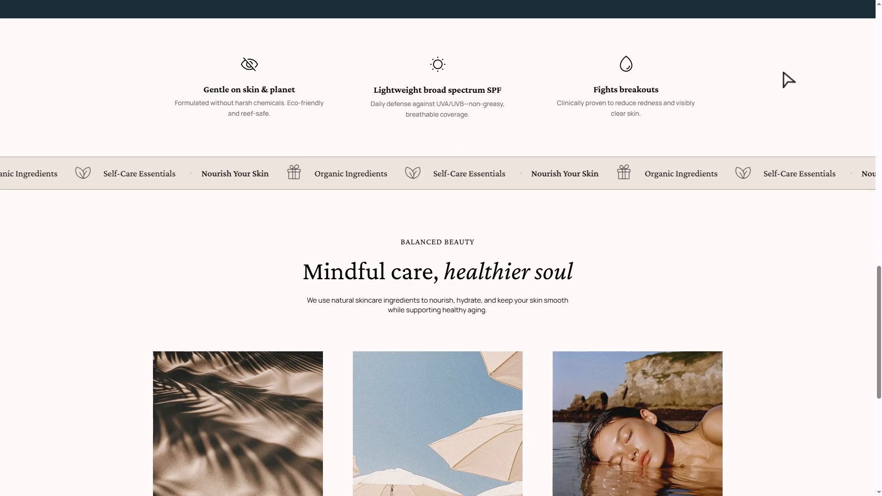
{"action": "scroll", "coordinate": [760, 118], "scroll_direction": "up", "scroll_amount": 18}
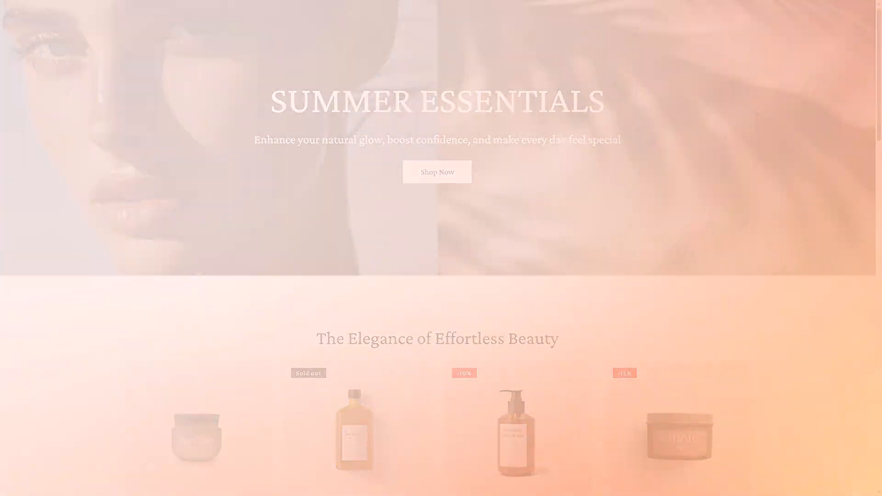